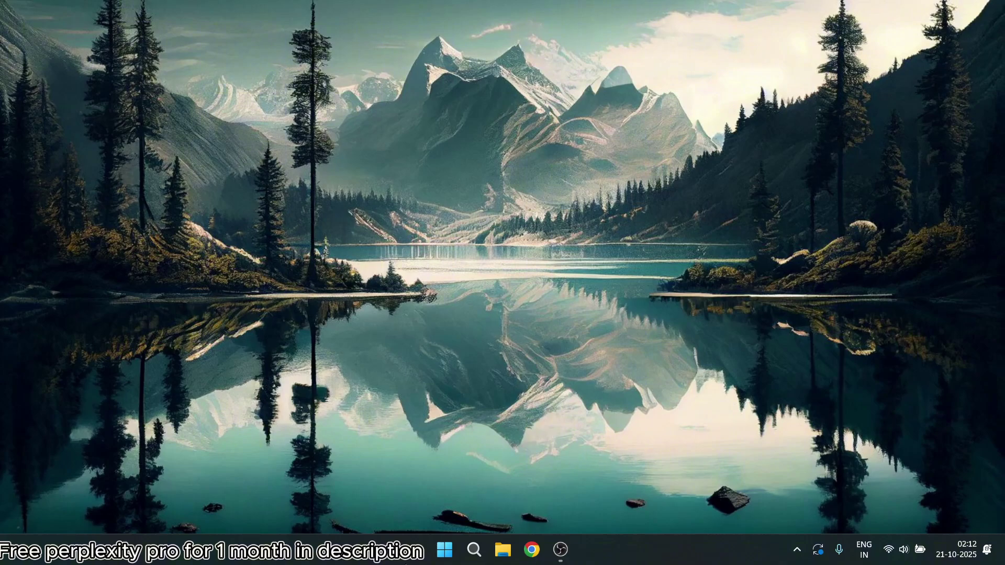
Find the Comet browser through the Windows search and launch it.
click(442, 557)
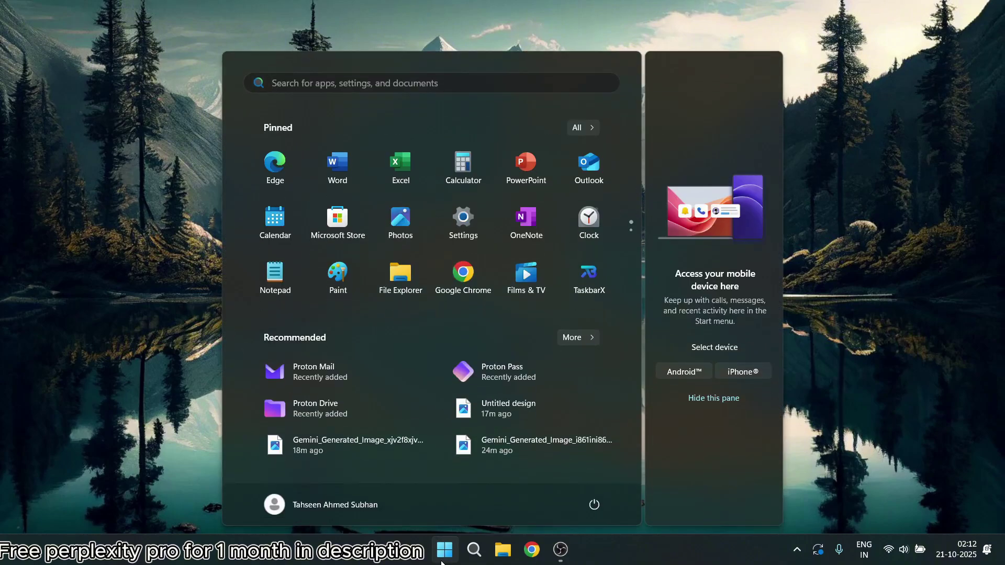
text(comet)
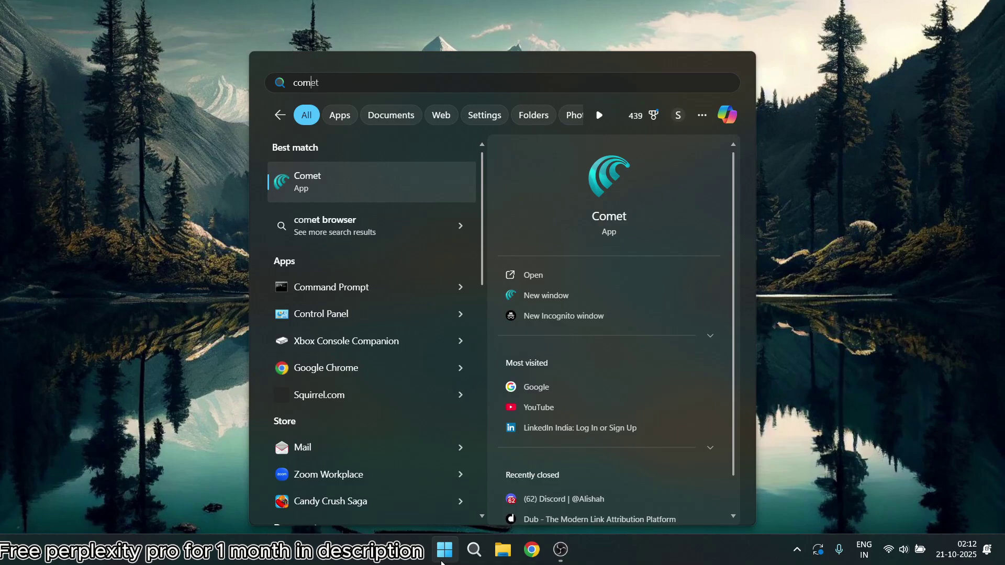
key(Return)
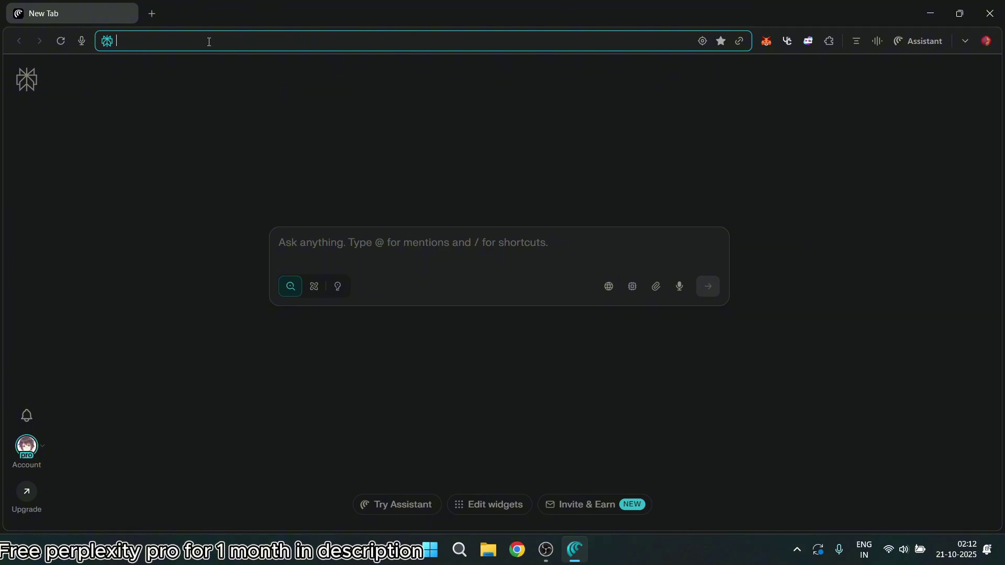
Search for "google" and open the Google home page from the results, with its search field active.
text(google)
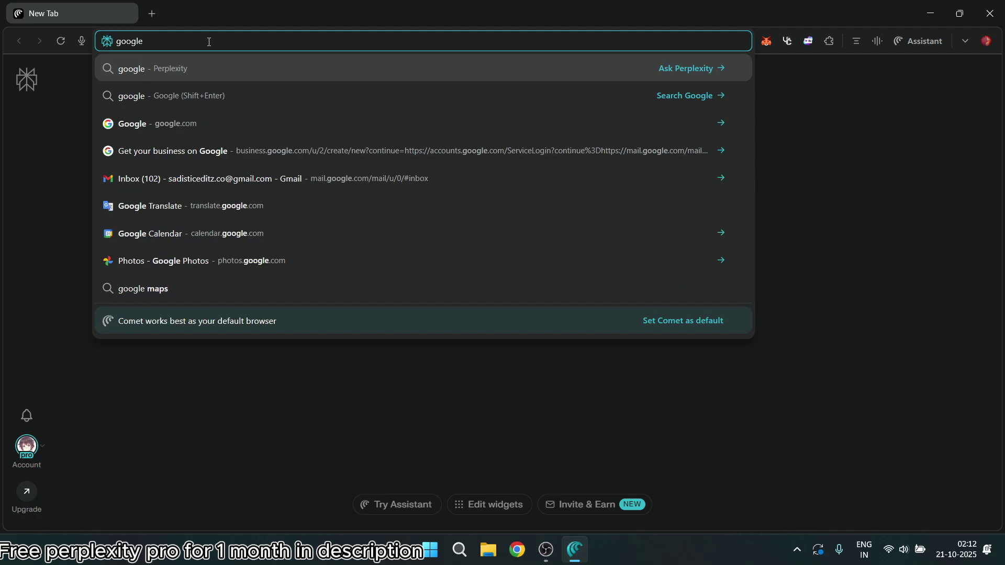
key(Return)
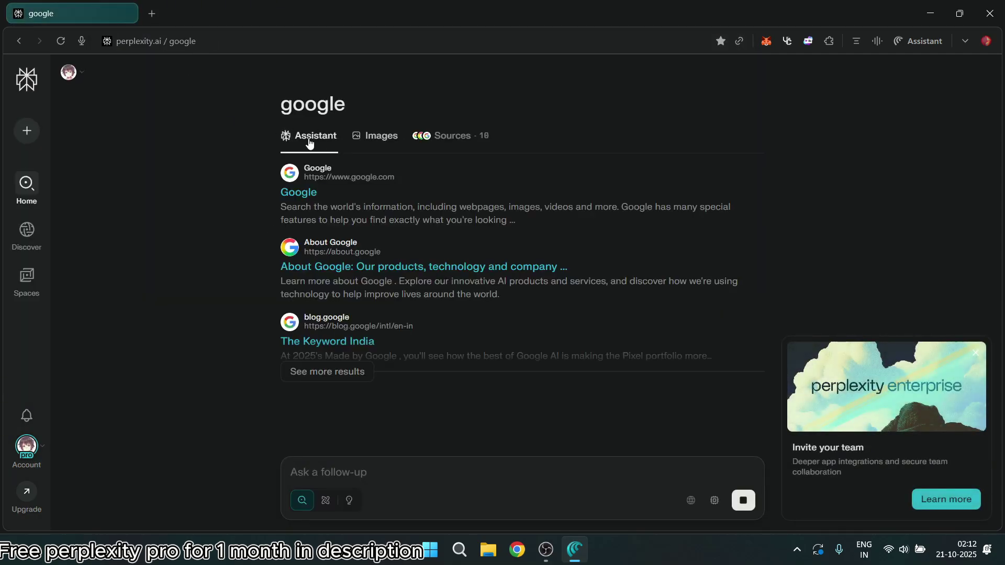
click(296, 193)
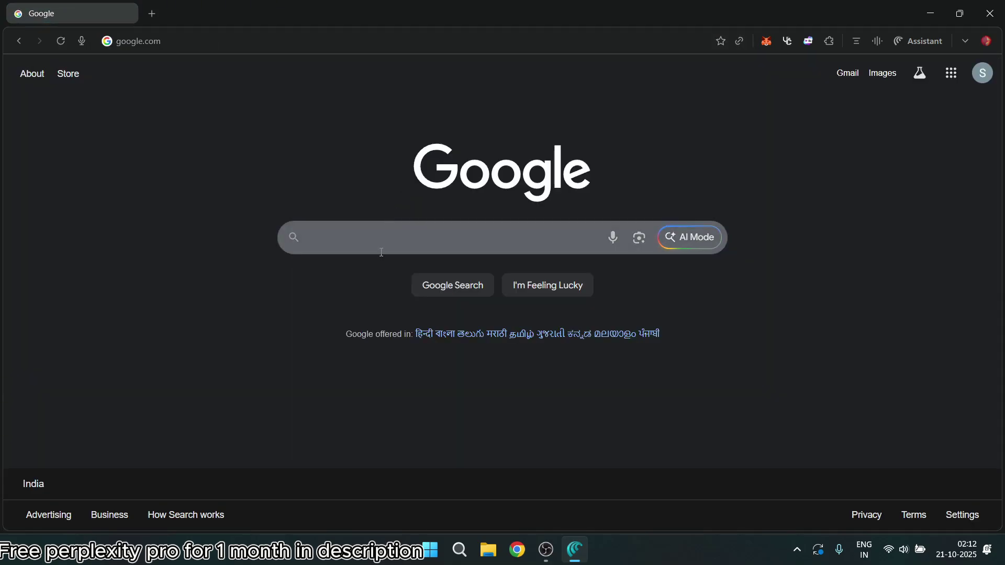
click(385, 238)
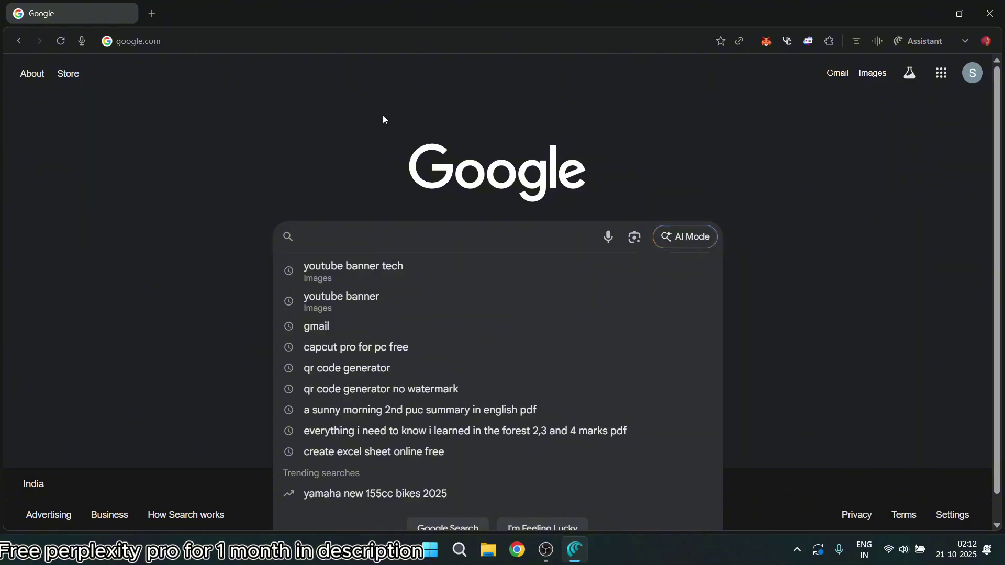
click(340, 37)
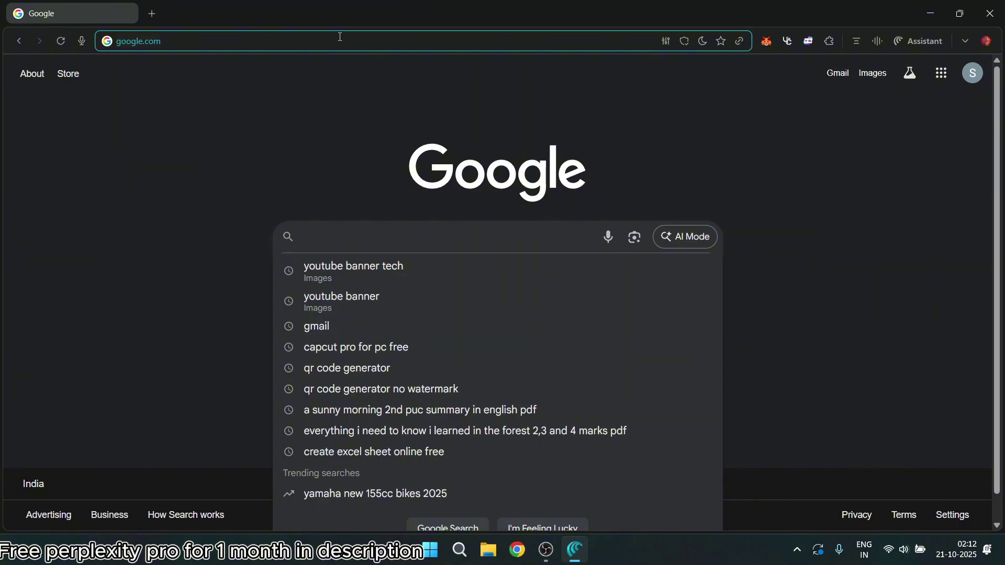
click(449, 45)
key(BackSpace)
key(BackSpace)
key(BackSpace)
key(BackSpace)
key(BackSpace)
key(BackSpace)
key(BackSpace)
key(BackSpace)
key(BackSpace)
key(BackSpace)
key(BackSpace)
key(BackSpace)
key(BackSpace)
key(BackSpace)
key(BackSpace)
key(BackSpace)
key(BackSpace)
key(BackSpace)
key(BackSpace)
key(BackSpace)
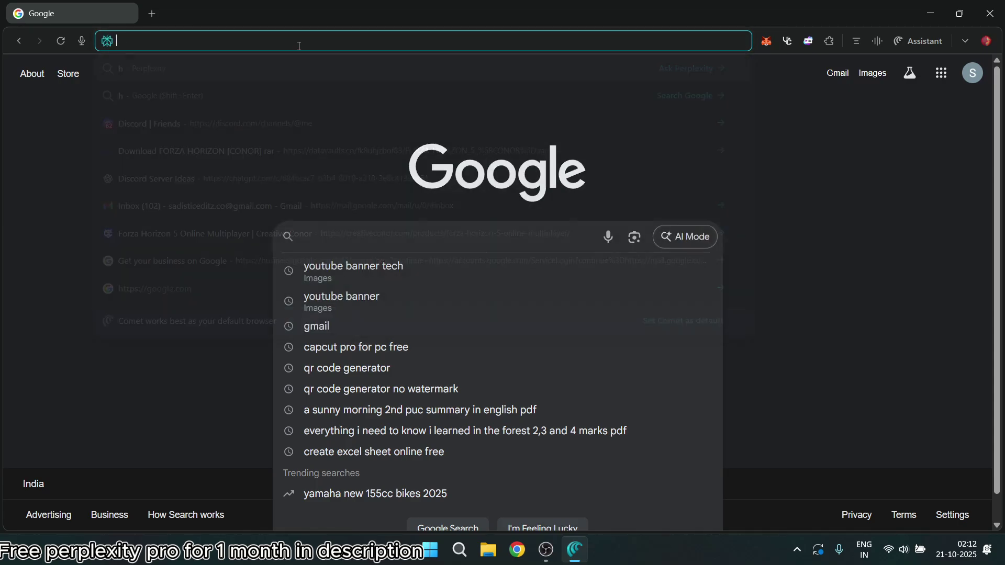
text(chat)
key(BackSpace)
key(BackSpace)
key(BackSpace)
key(BackSpace)
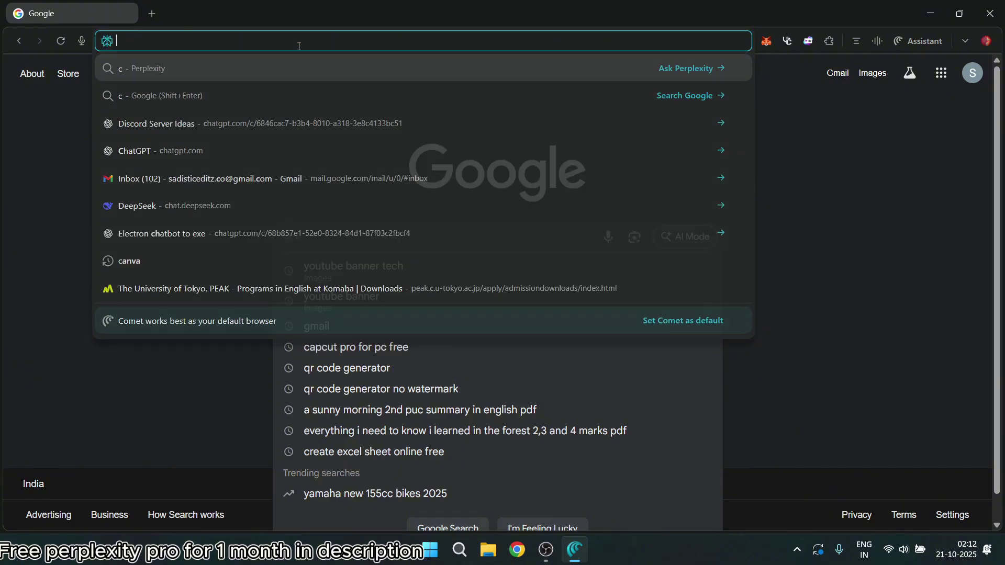
Open a new browser tab and look through the entries of the browser's main menu.
click(151, 12)
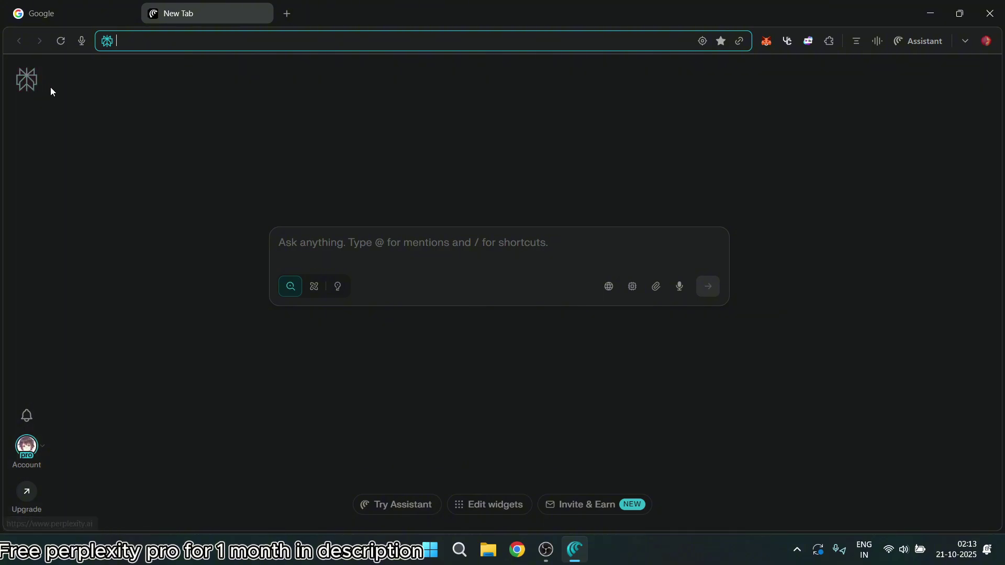
mouse_move(64, 228)
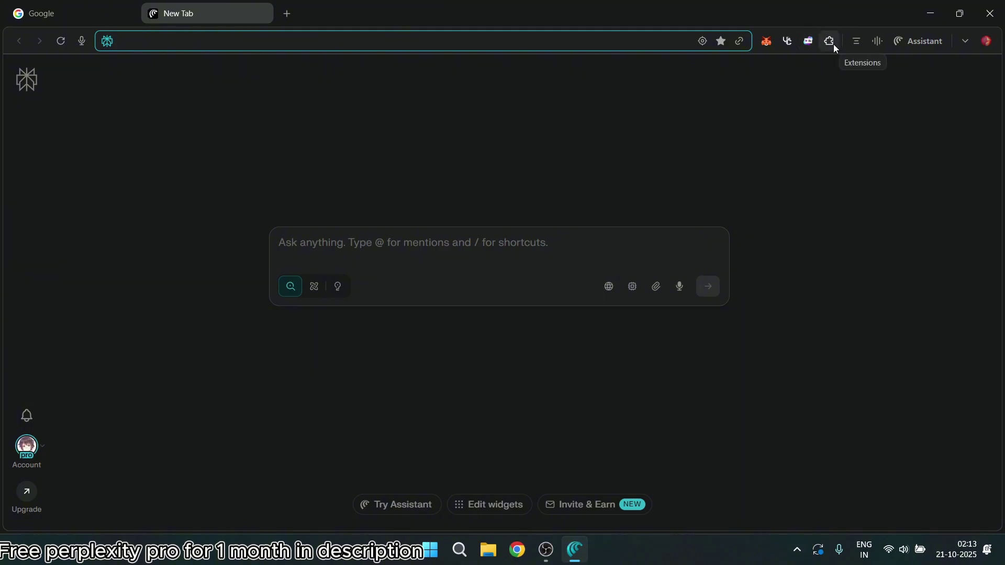
click(963, 42)
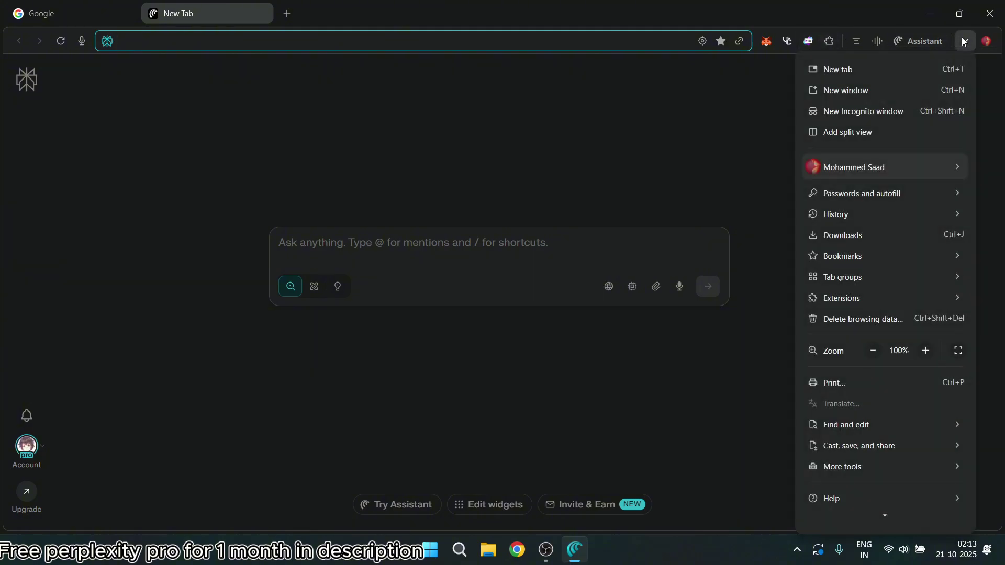
click(963, 42)
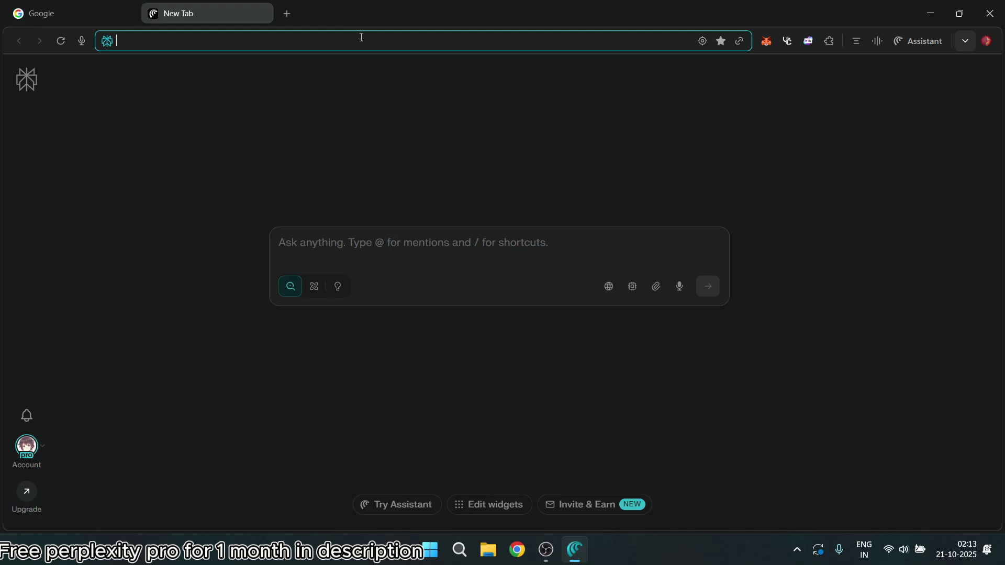
Load the Gmail inbox in the new tab, and replace that tab with a blank one.
text(gmail)
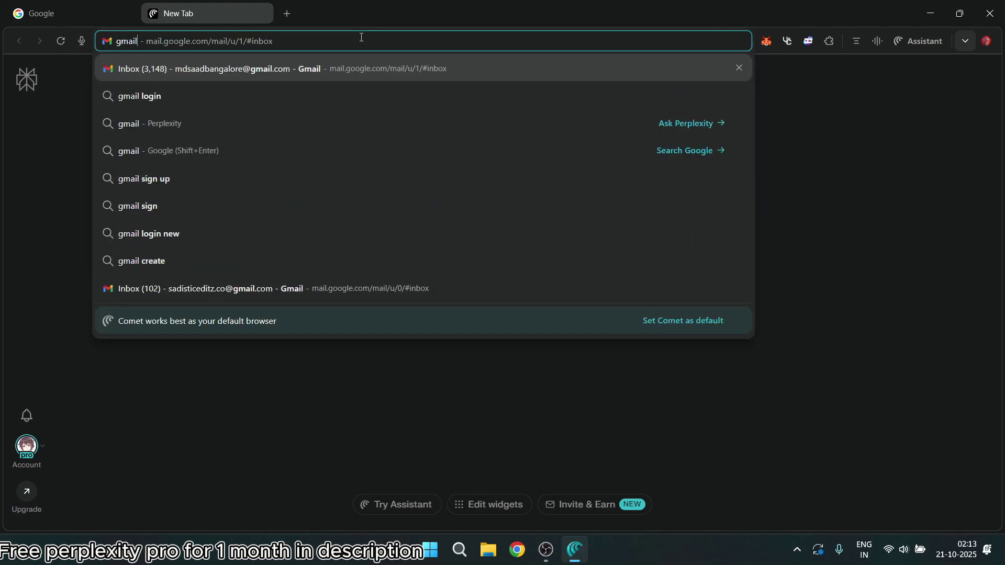
key(Return)
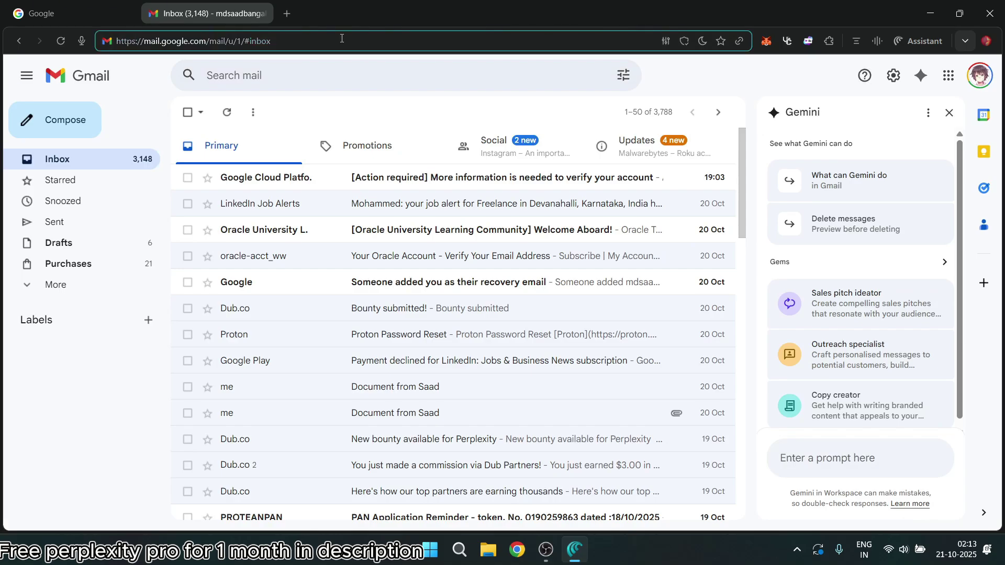
click(296, 20)
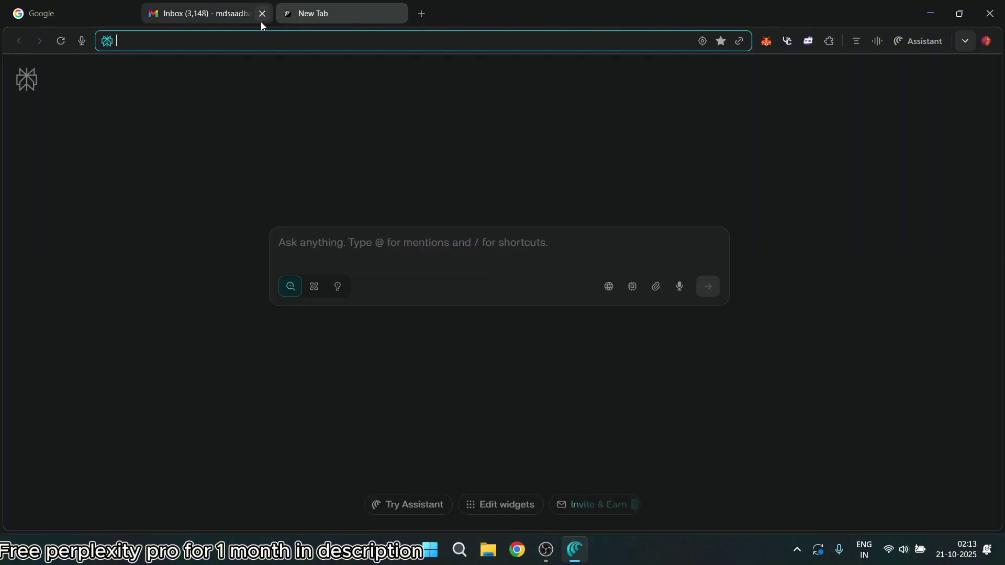
click(262, 13)
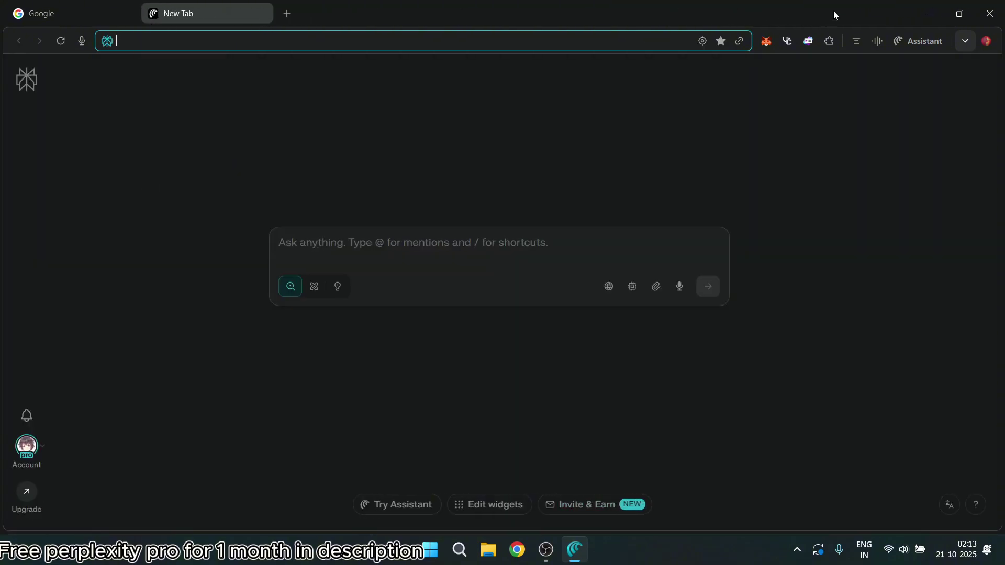
click(941, 41)
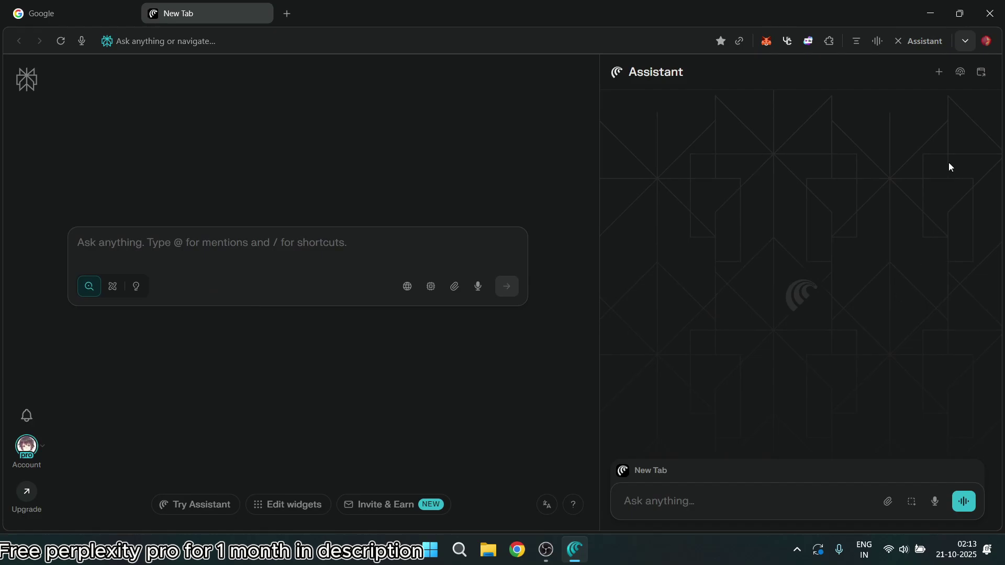
click(968, 506)
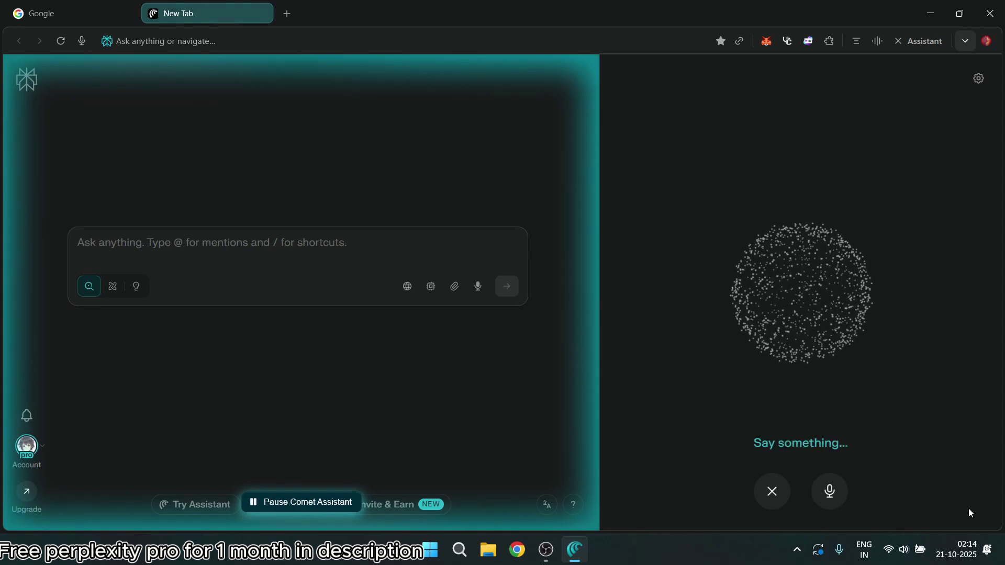
click(825, 492)
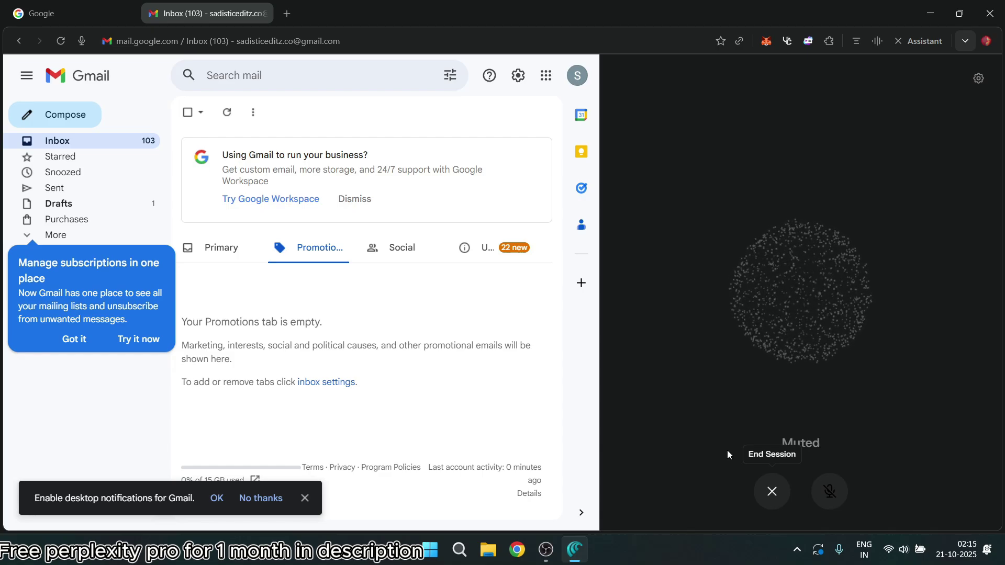
click(302, 497)
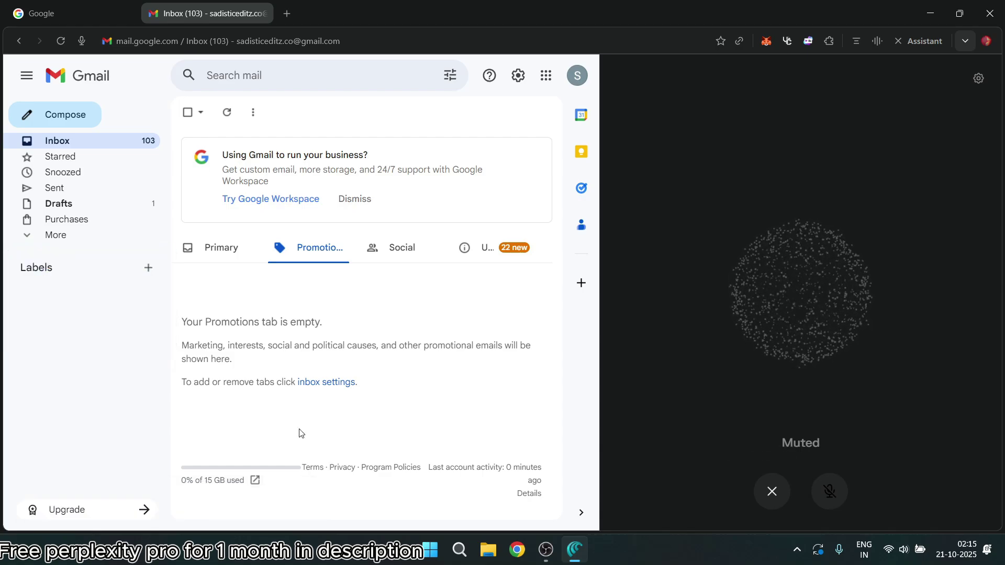
Submit the prompt "open youtube" to Comet from a new tab.
click(291, 10)
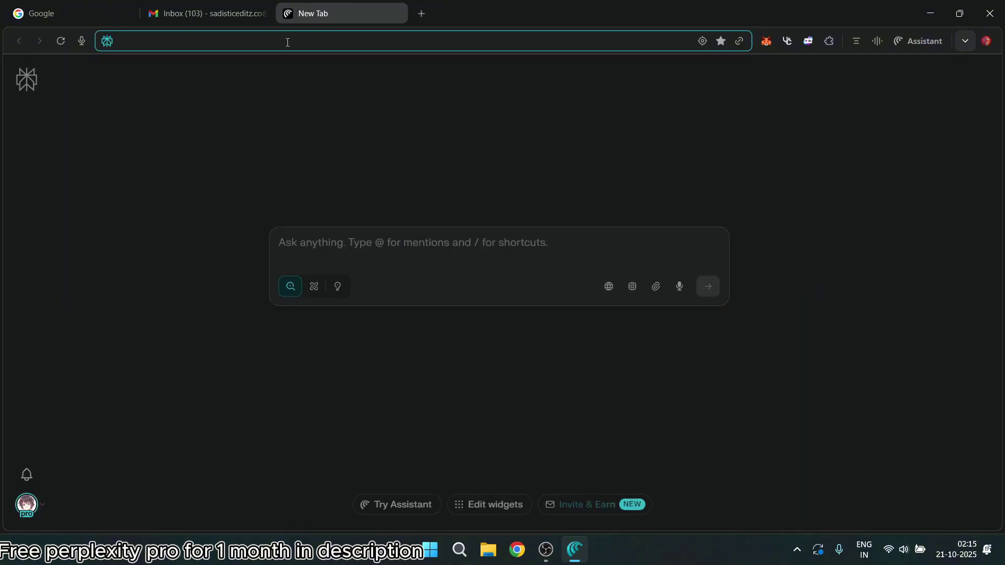
click(381, 271)
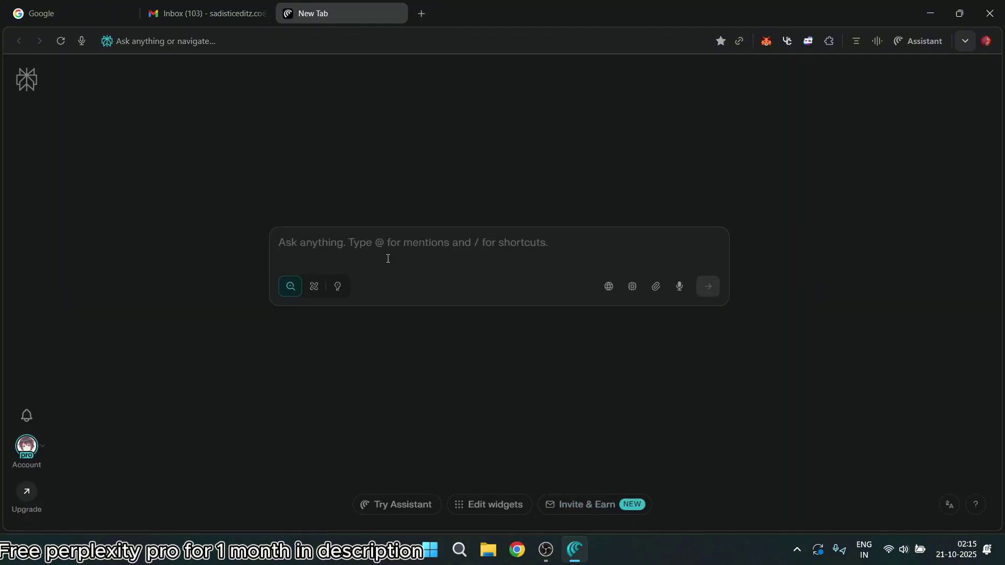
click(388, 258)
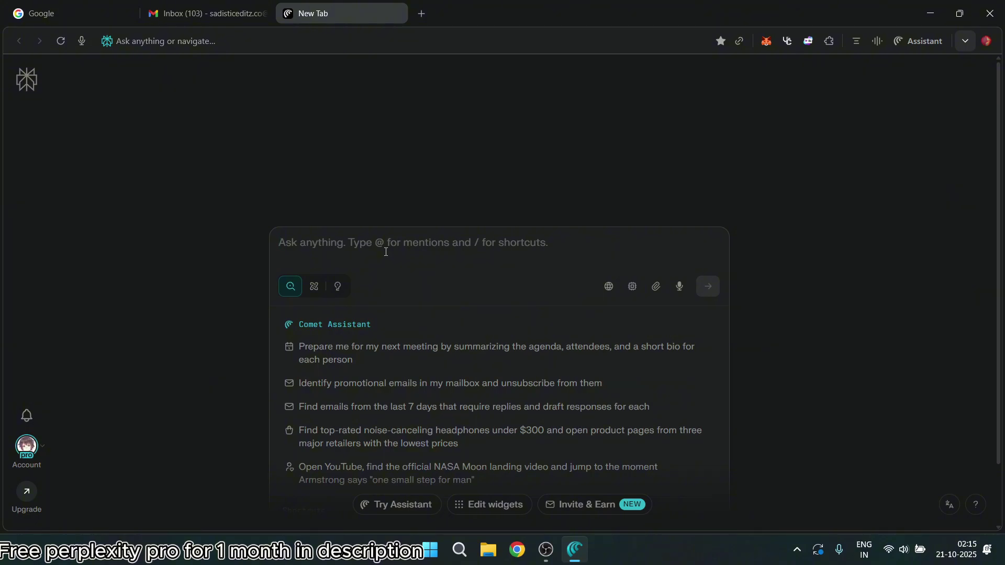
text(open )
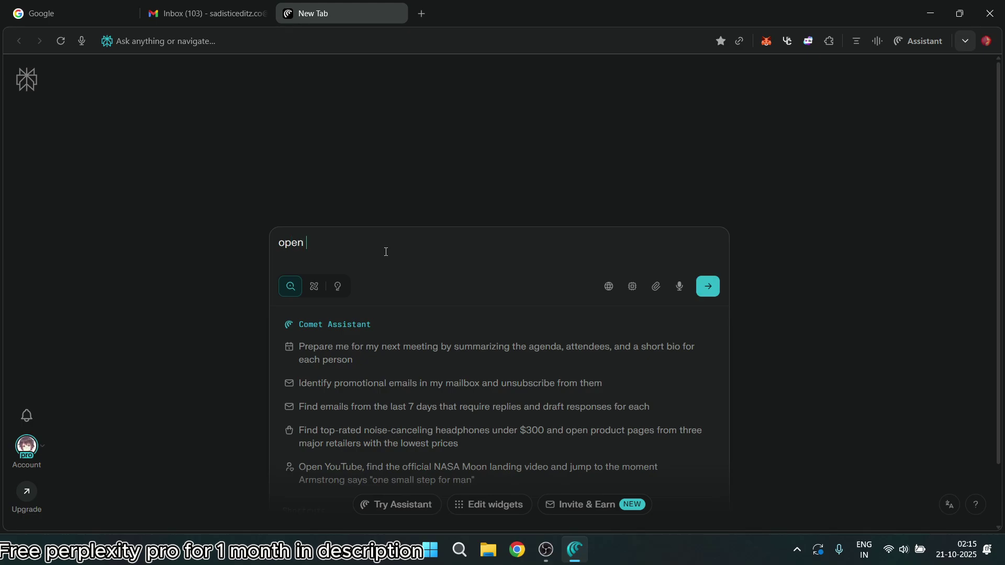
text(youtube)
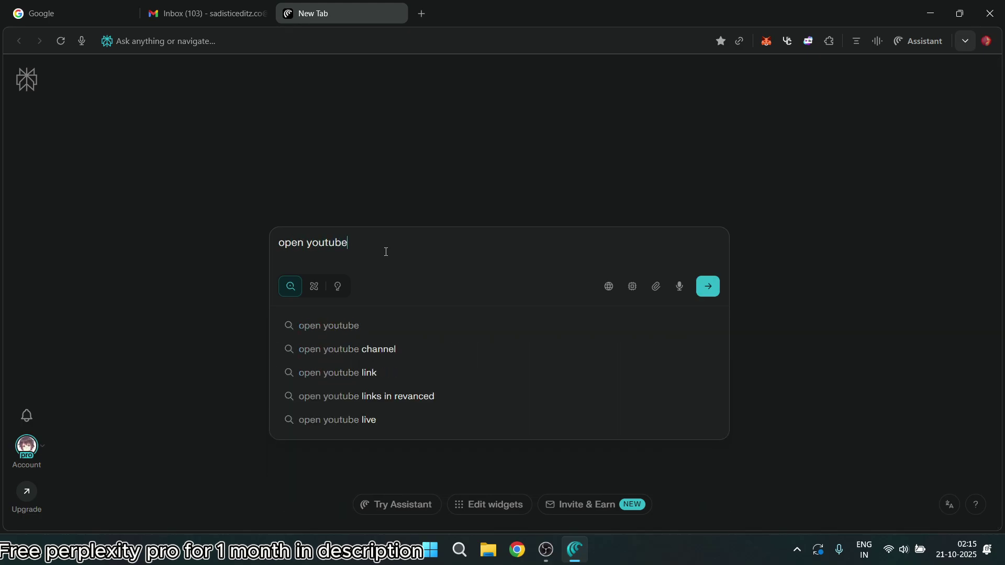
key(Return)
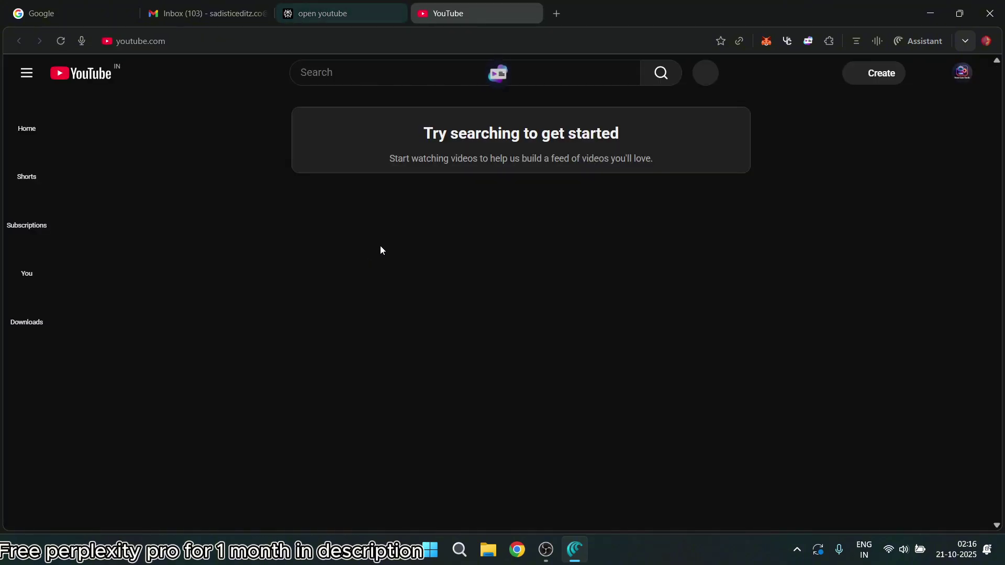
Close the YouTube tab and open the Assistant pane beside the "open youtube" answer, previewing the Discover topics.
click(535, 14)
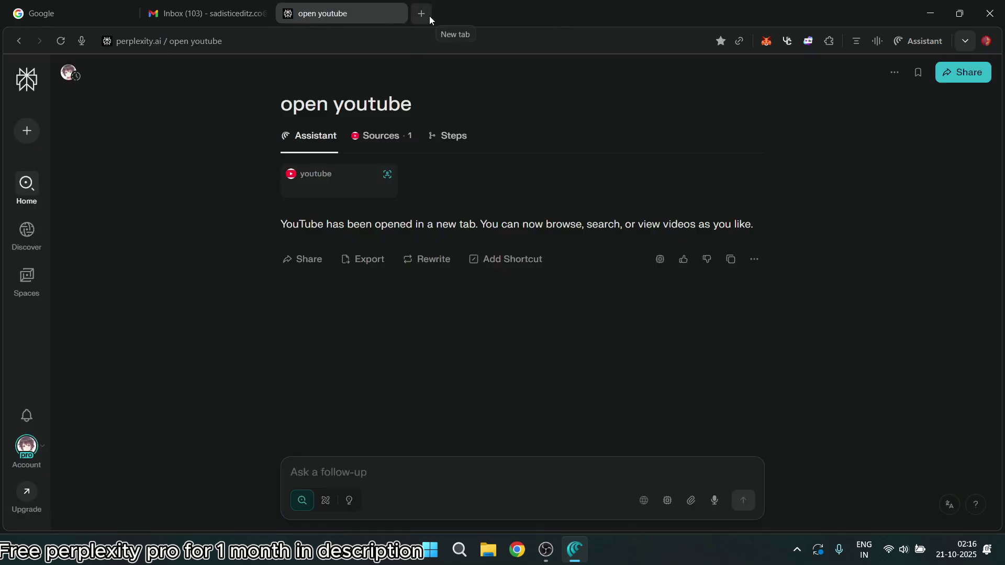
click(899, 45)
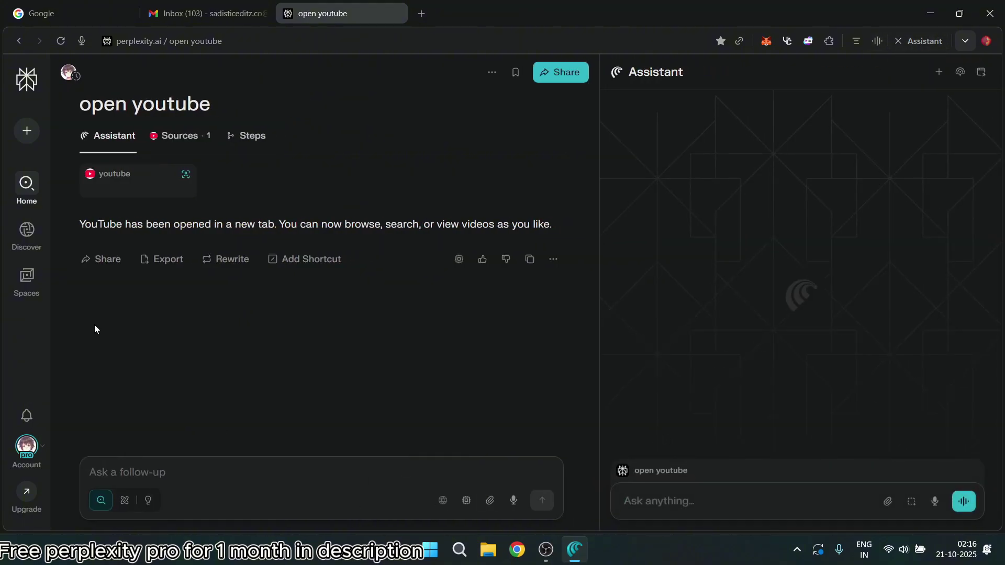
mouse_move(23, 231)
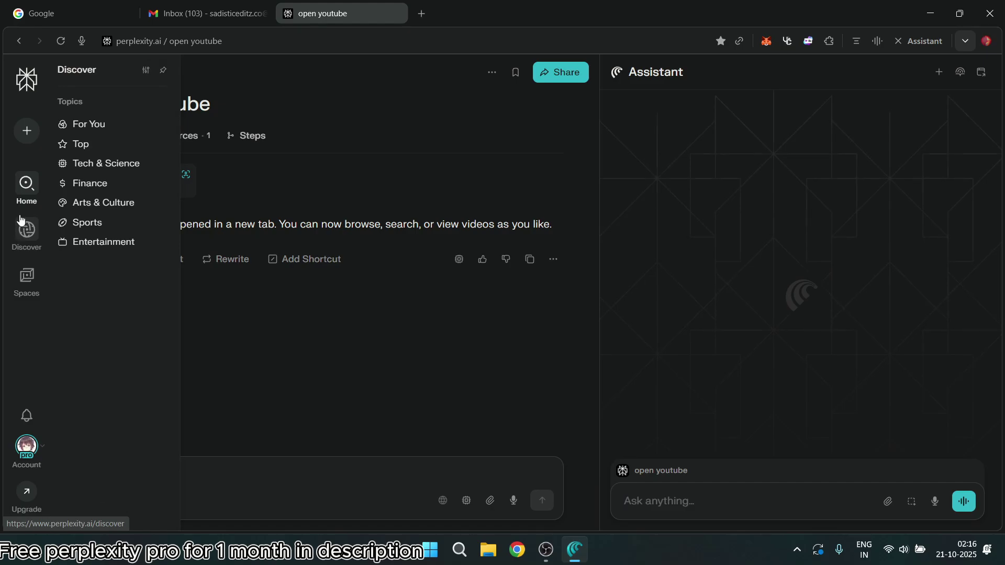
mouse_move(26, 204)
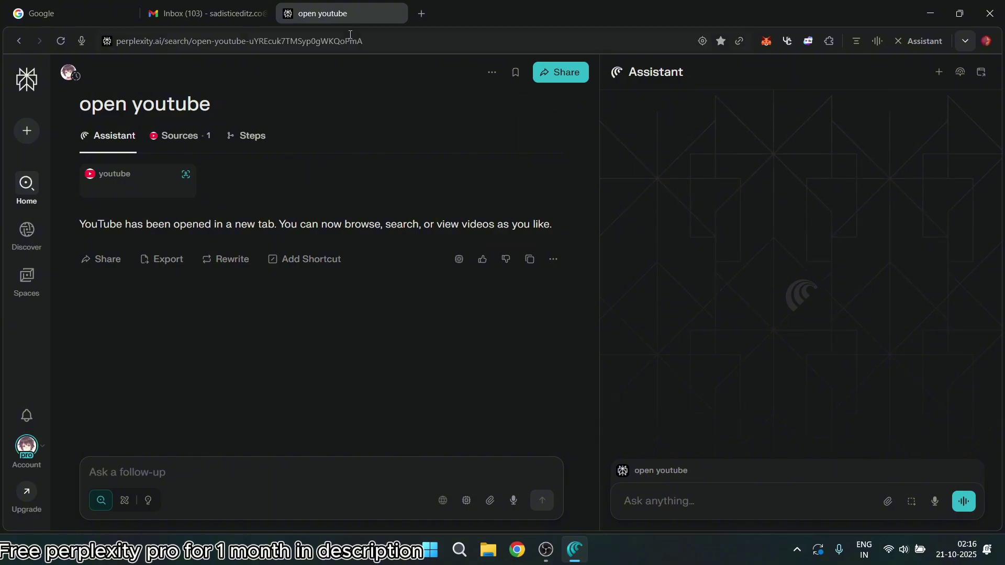
click(356, 35)
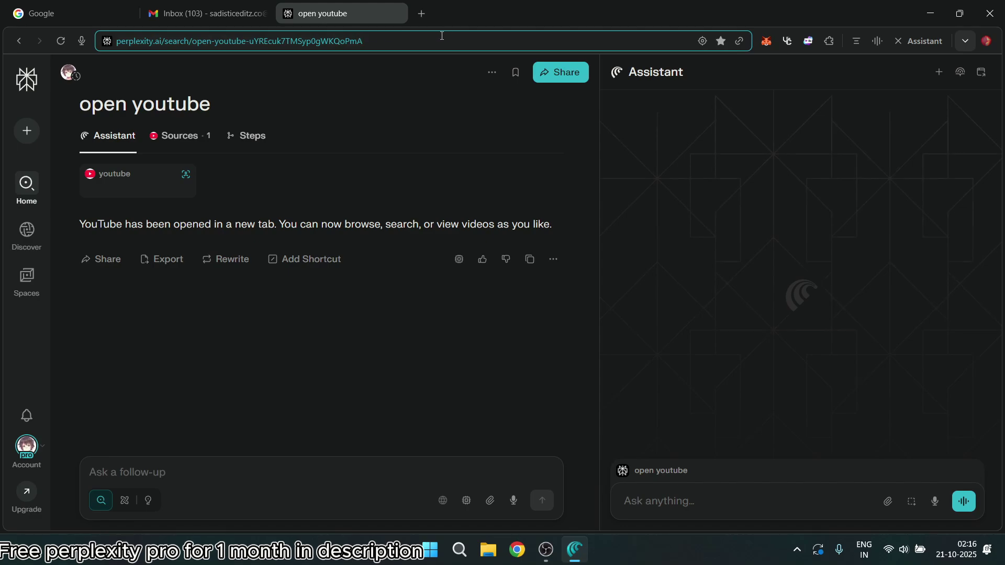
key(End)
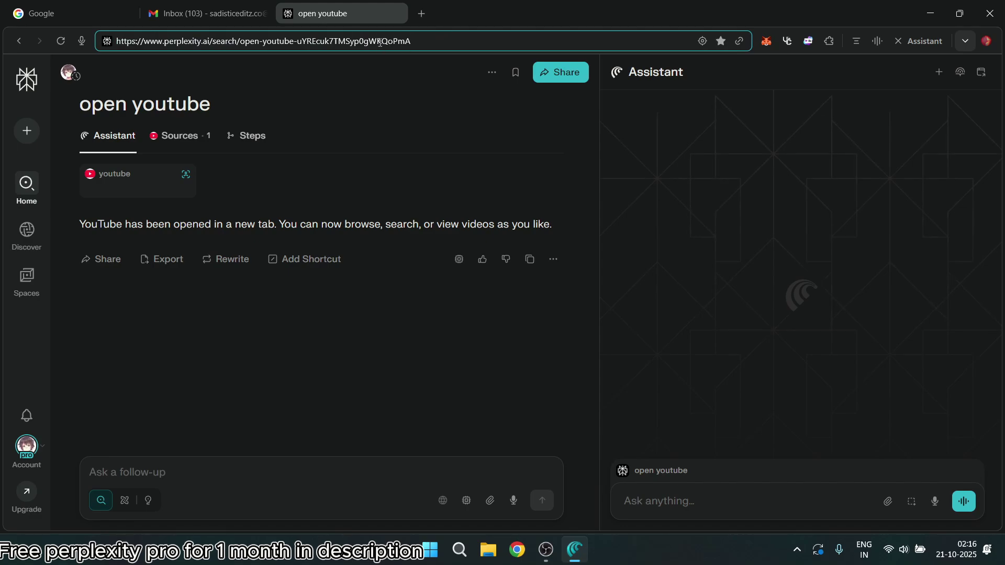
double_click(380, 42)
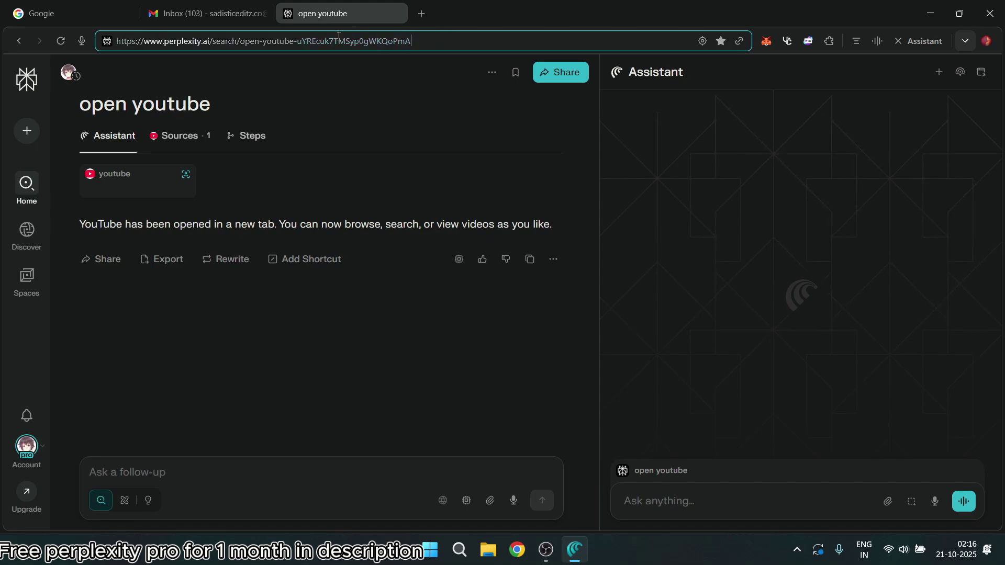
drag(339, 36, 152, 58)
click(675, 504)
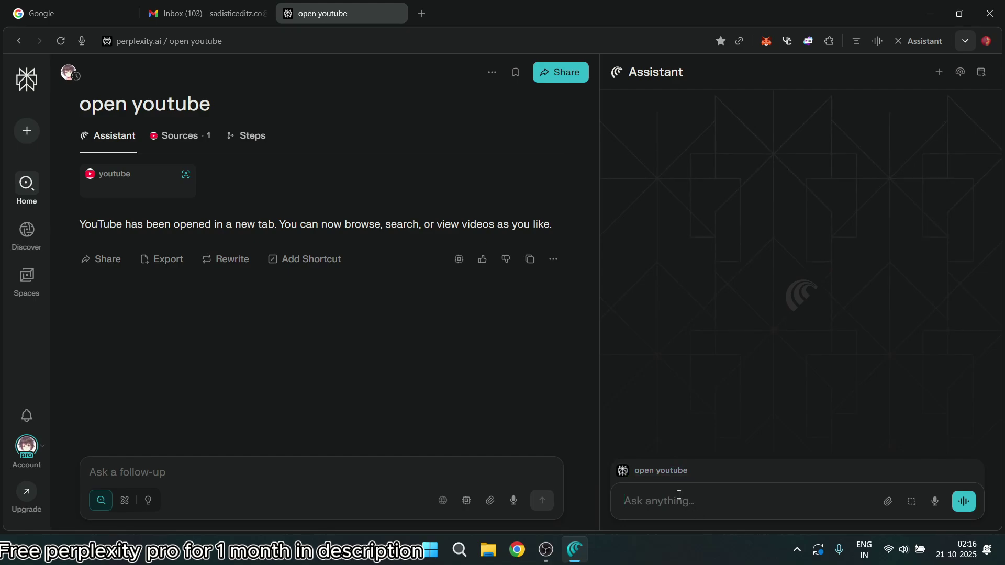
text(this can)
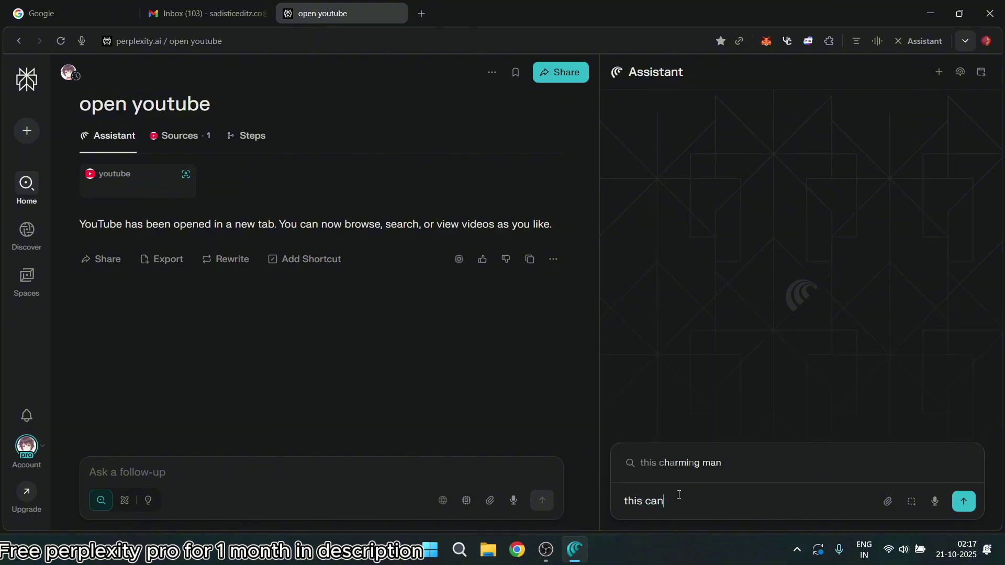
key(BackSpace)
key(BackSpace)
key(BackSpace)
key(BackSpace)
key(BackSpace)
key(BackSpace)
key(BackSpace)
key(BackSpace)
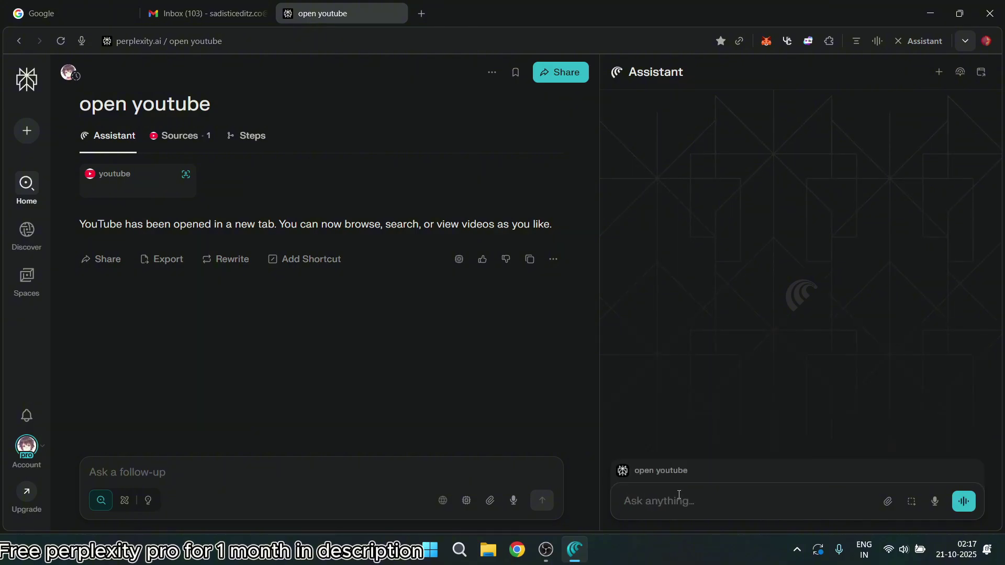
text(let)
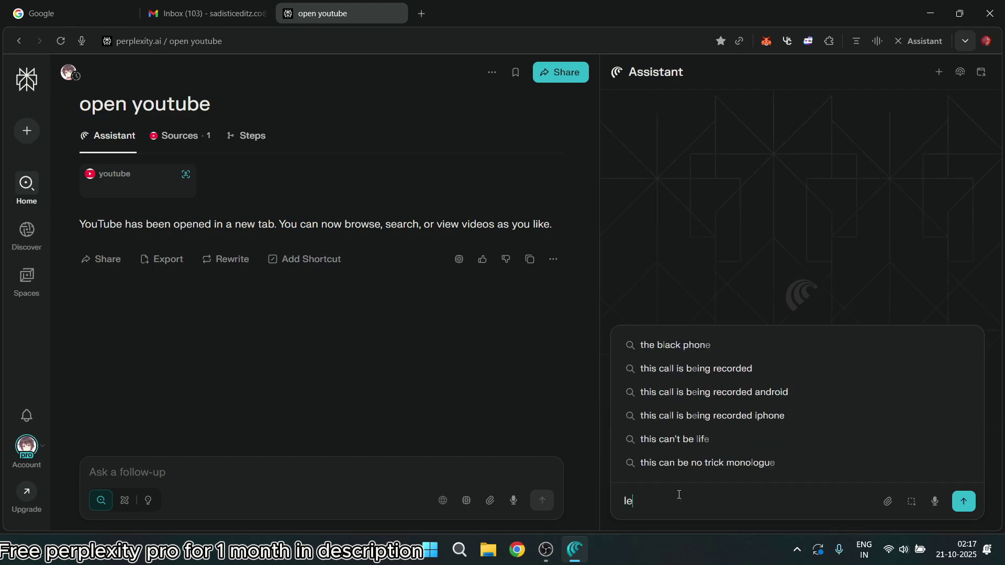
key(BackSpace)
key(BackSpace)
key(BackSpace)
Submit the prompt "generate me a image of an new gen gmail layout" to the Assistant, and dismiss the default-browser suggestion.
text(genert e)
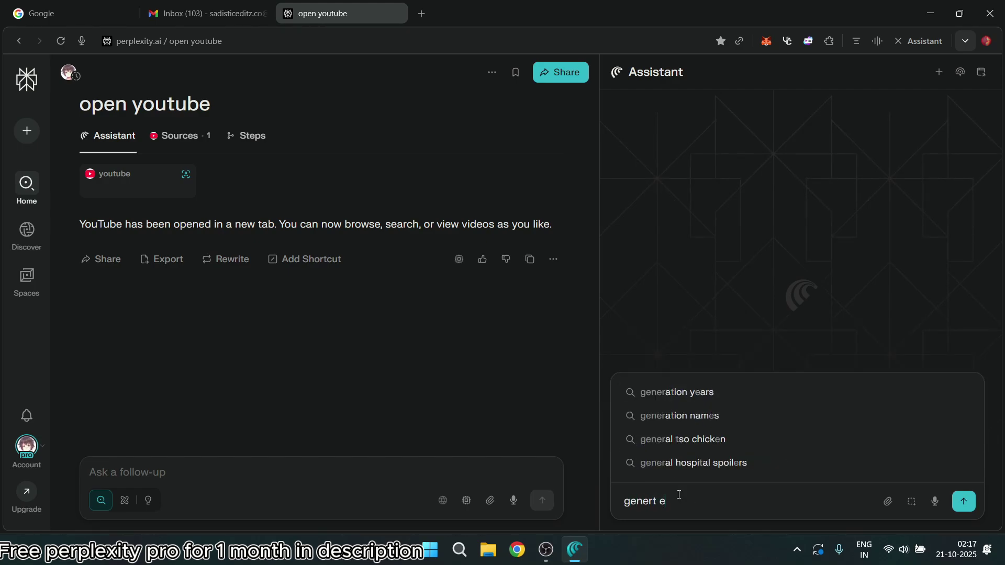
key(BackSpace)
key(BackSpace)
text(e)
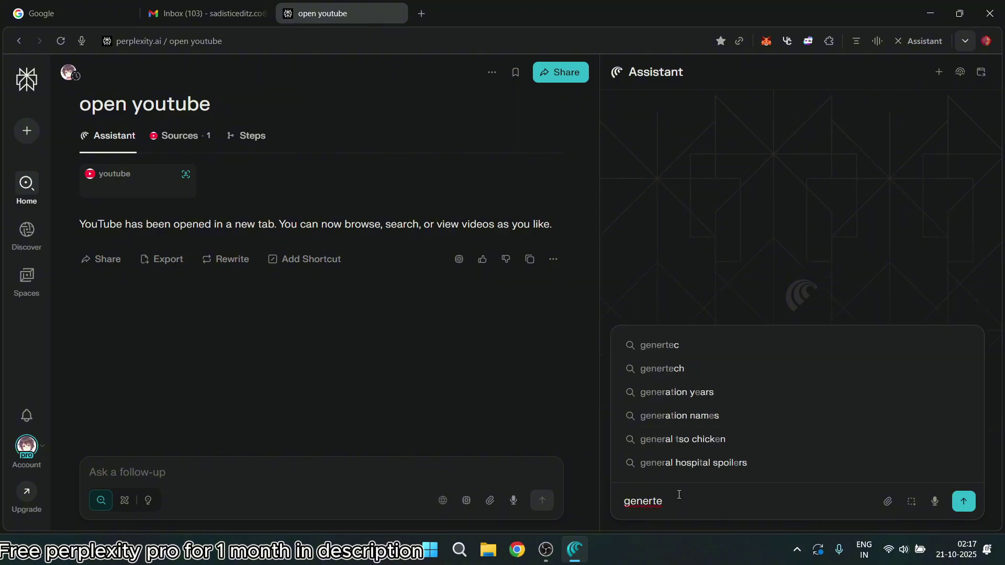
key(BackSpace)
key(BackSpace)
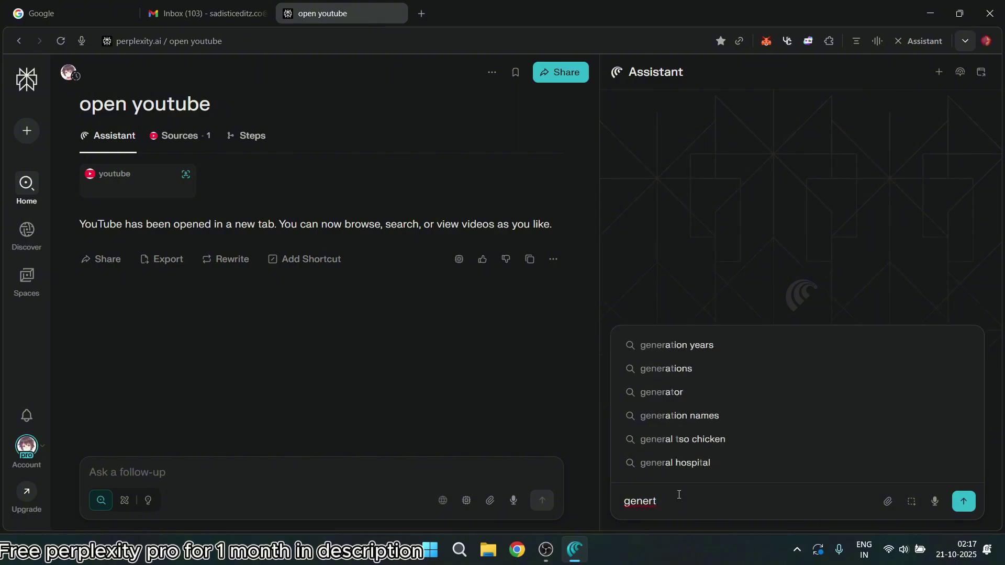
key(BackSpace)
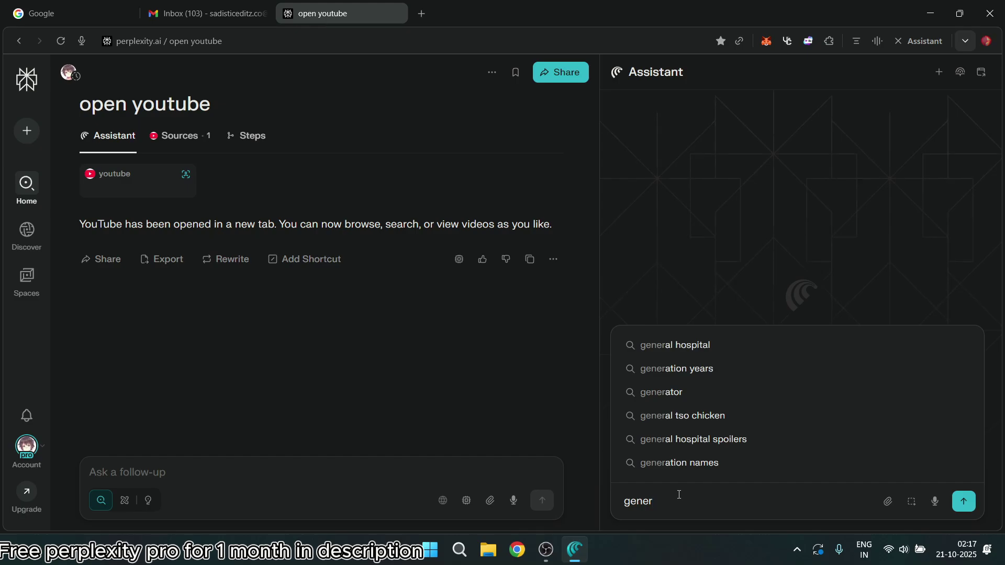
text(ate me a)
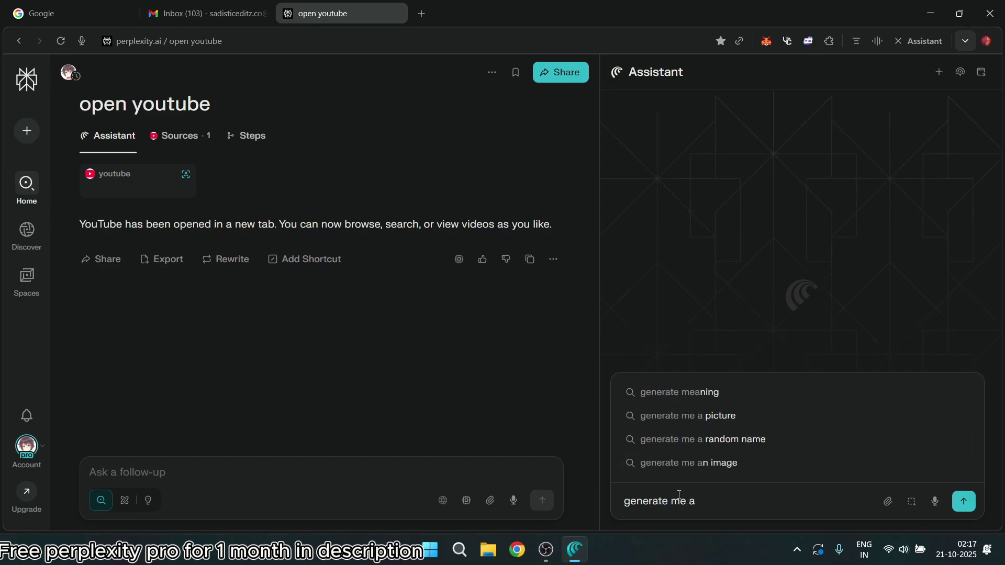
text( image of)
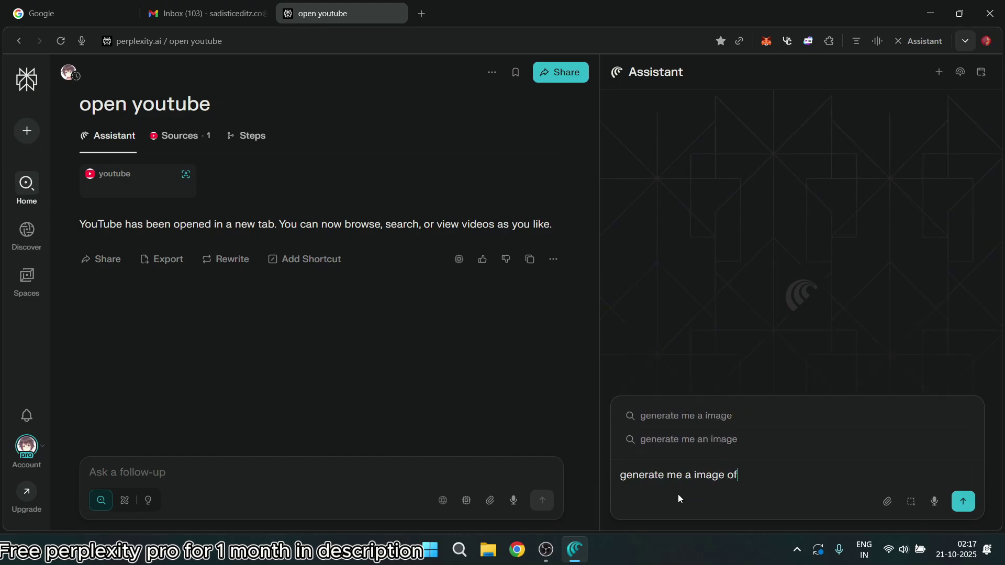
text( an )
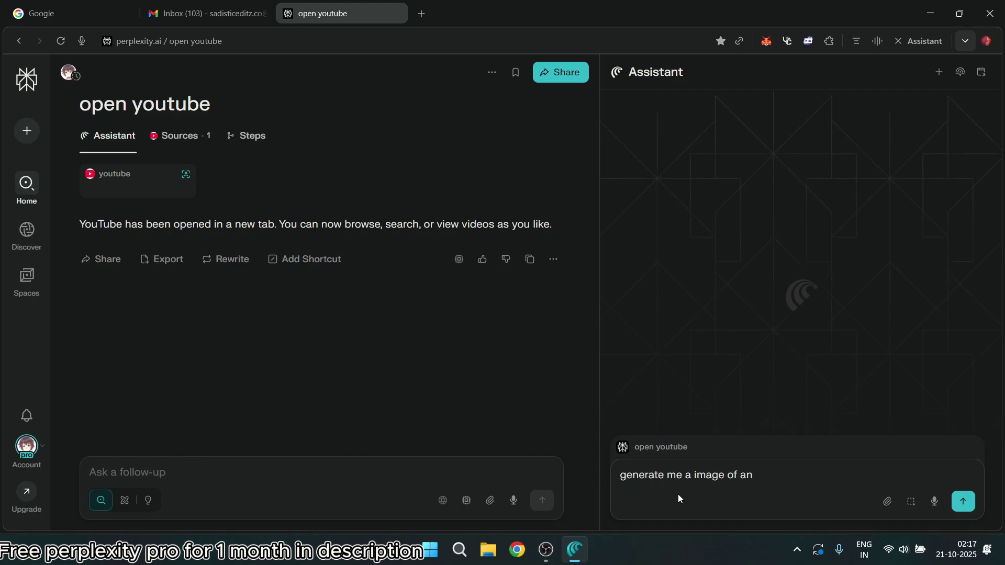
text(new gen gmail layotuy)
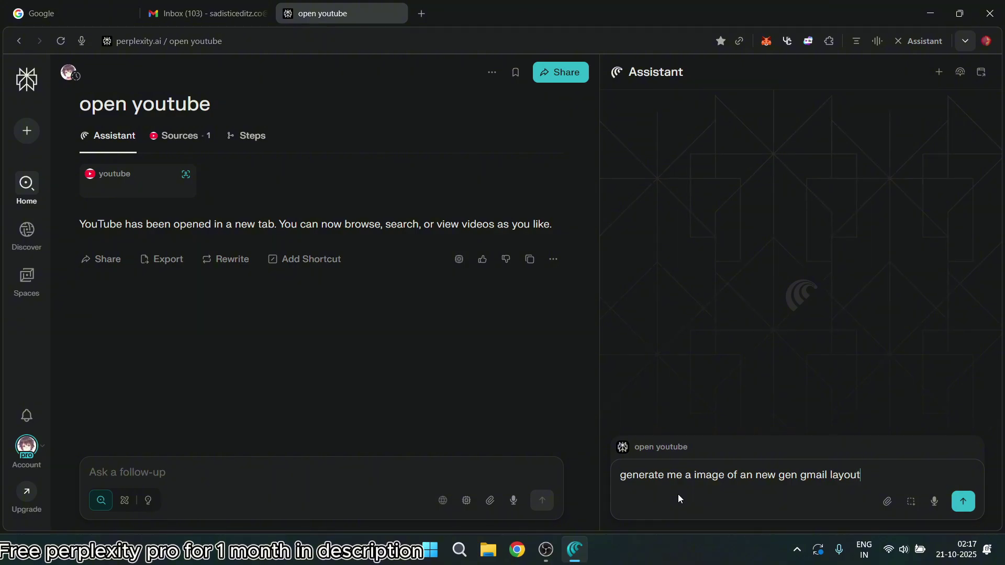
key(Return)
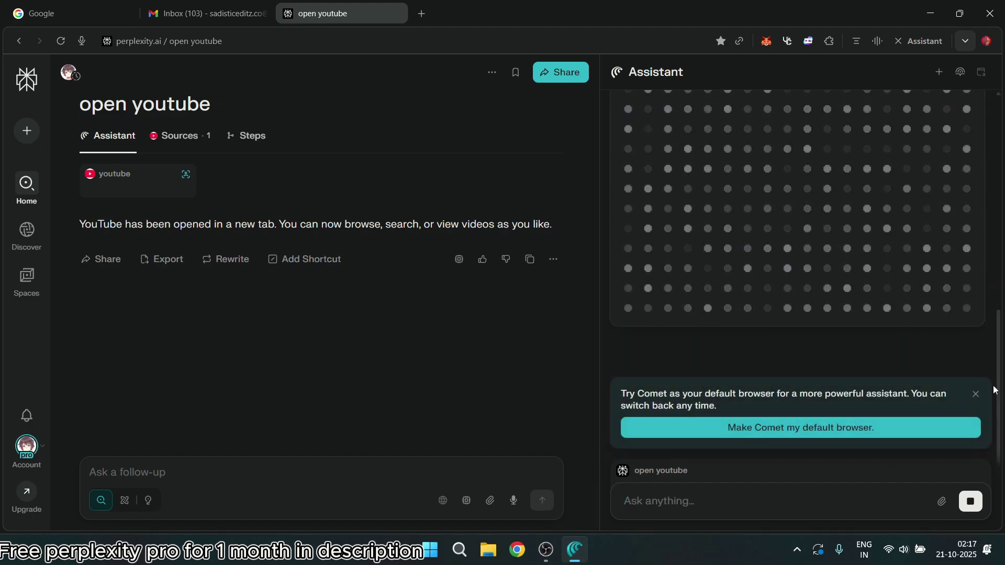
click(975, 394)
Examine the Assistant's image-generation progress and the generated Gmail layout image.
scroll(879, 362, up, 5)
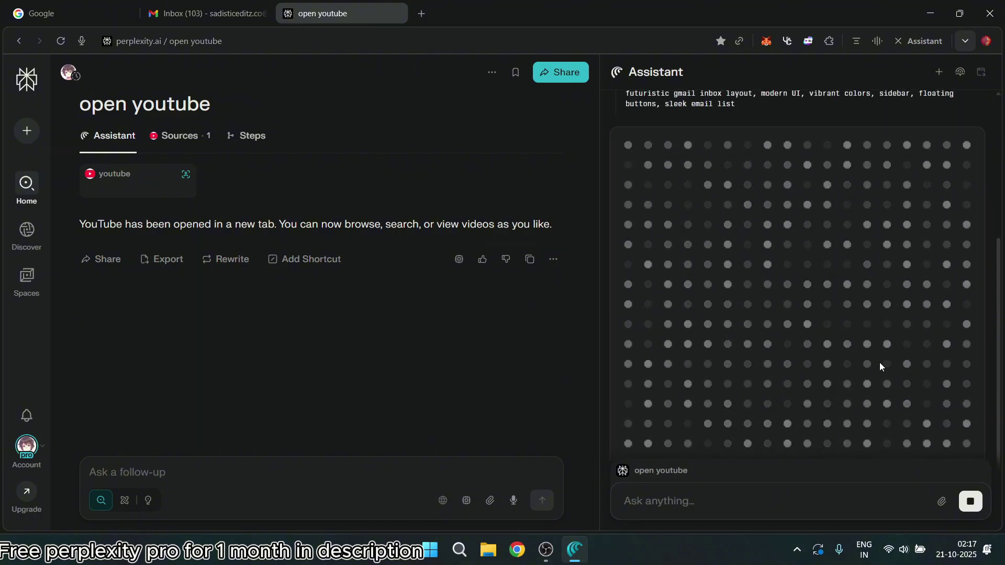
scroll(879, 362, down, 1)
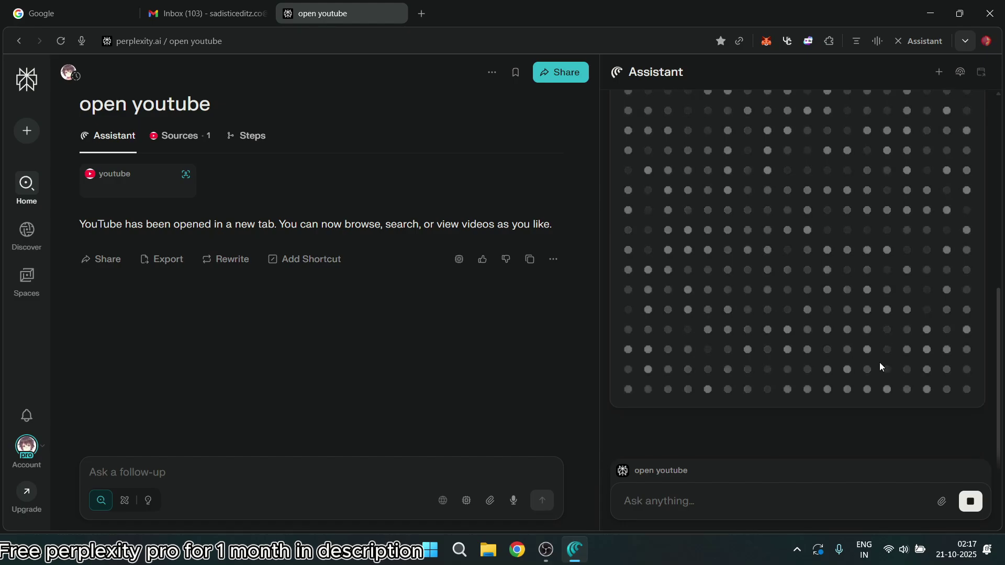
scroll(879, 362, up, 4)
scroll(879, 362, down, 1)
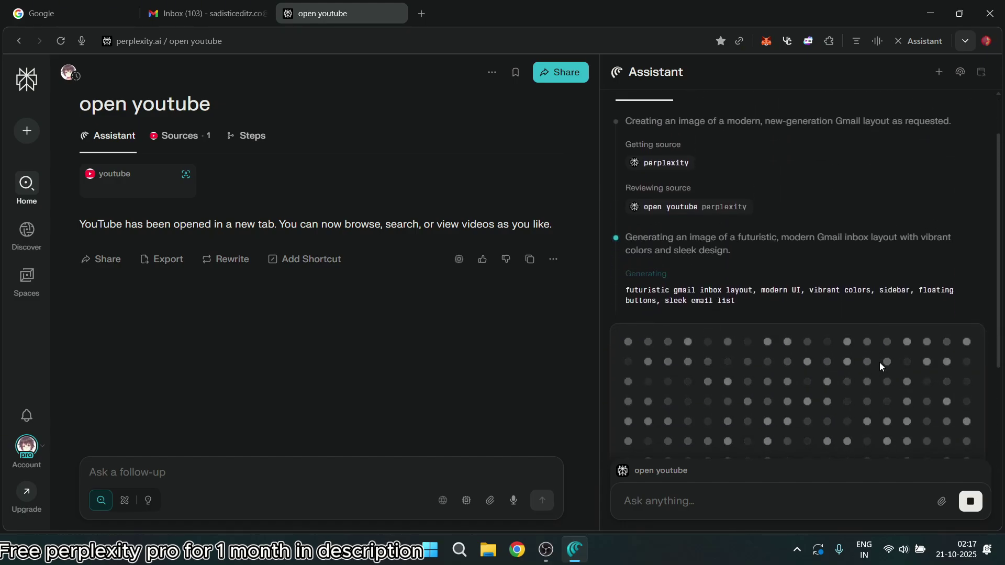
scroll(878, 362, down, 4)
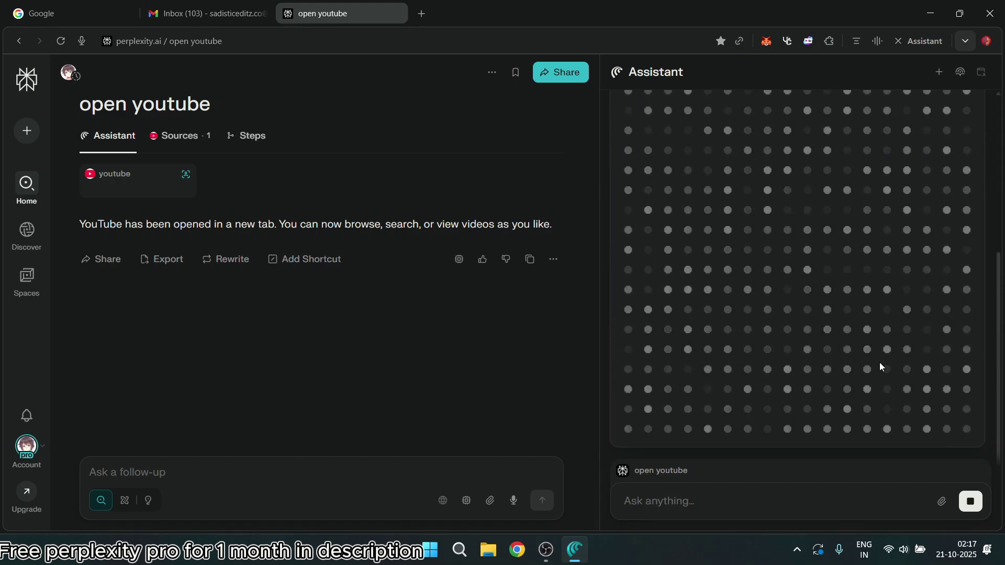
scroll(879, 362, up, 6)
scroll(878, 362, down, 2)
scroll(879, 362, down, 3)
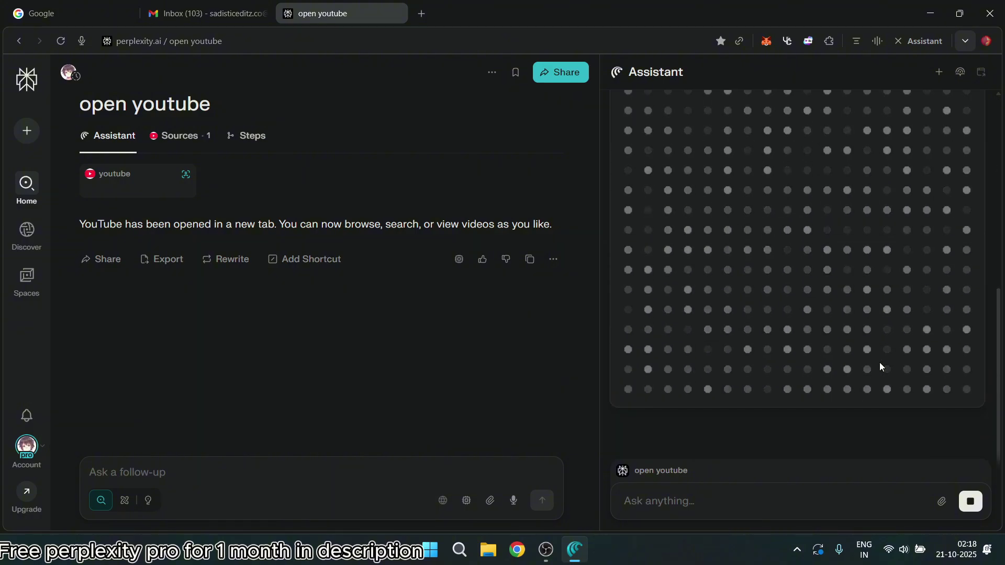
scroll(879, 362, up, 6)
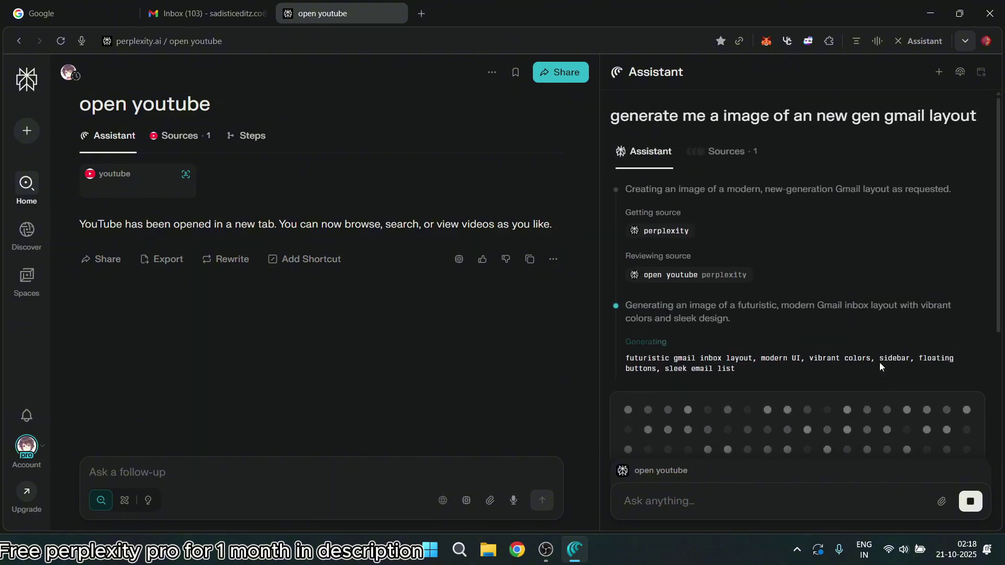
scroll(879, 362, down, 6)
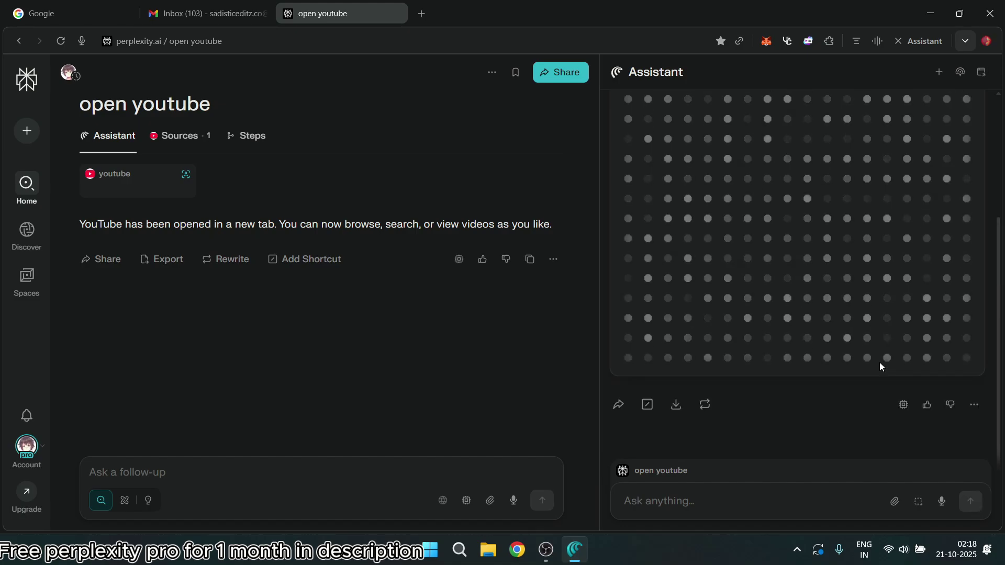
scroll(879, 362, up, 5)
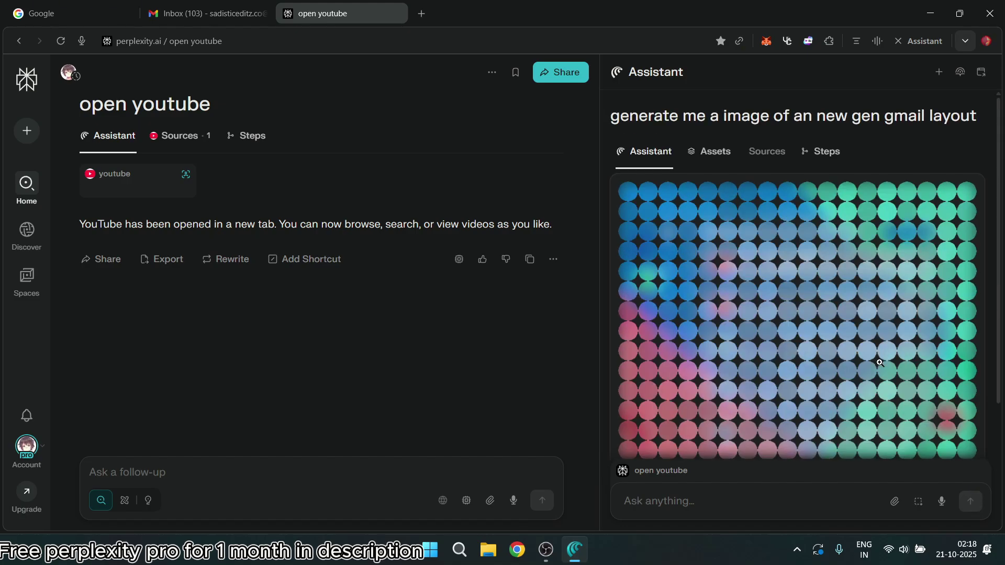
scroll(880, 362, down, 3)
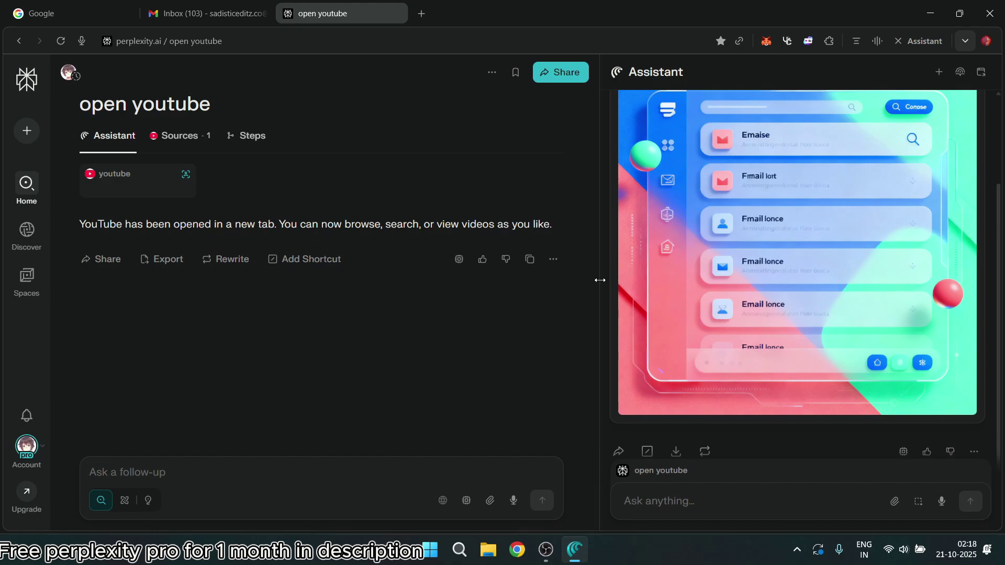
scroll(792, 293, down, 1)
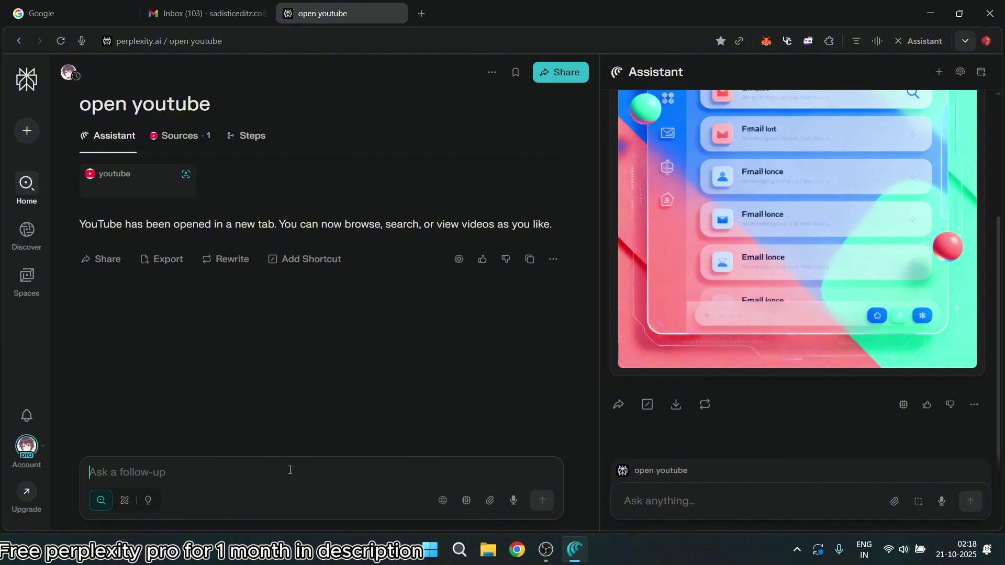
Look over the account options, and review the Assets and Steps of the Gmail layout answer, returning to its Assistant view.
click(22, 455)
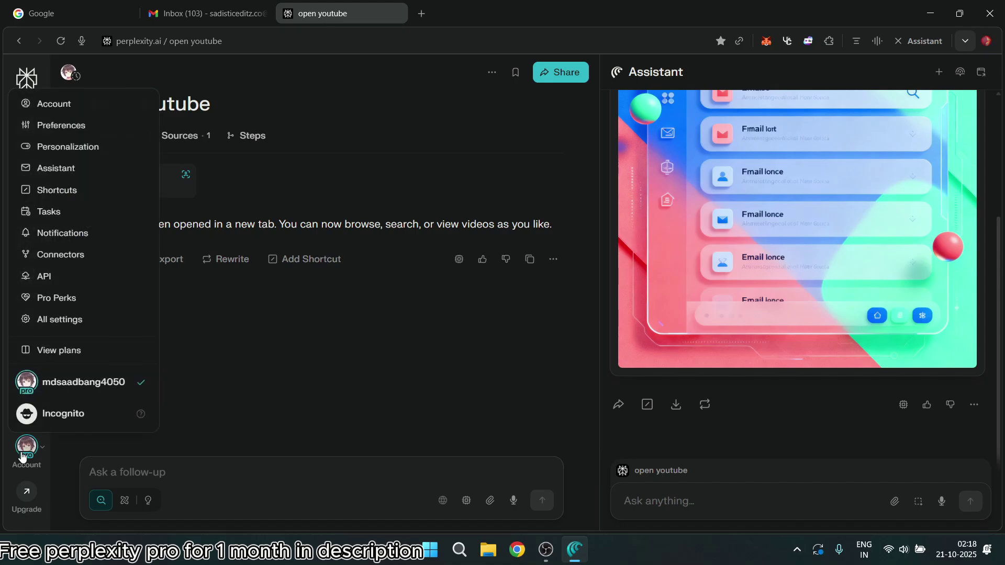
click(301, 337)
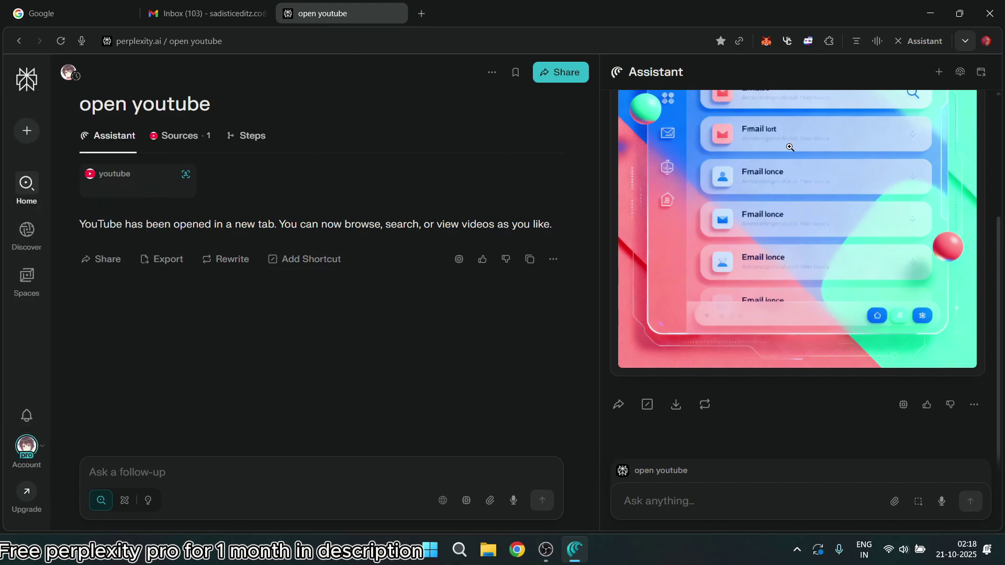
click(715, 159)
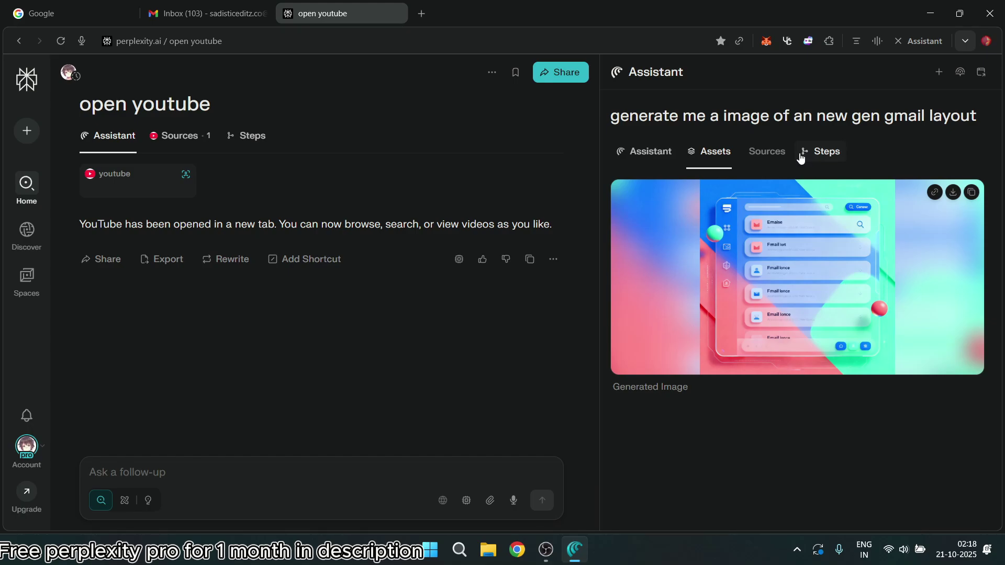
click(801, 157)
click(663, 151)
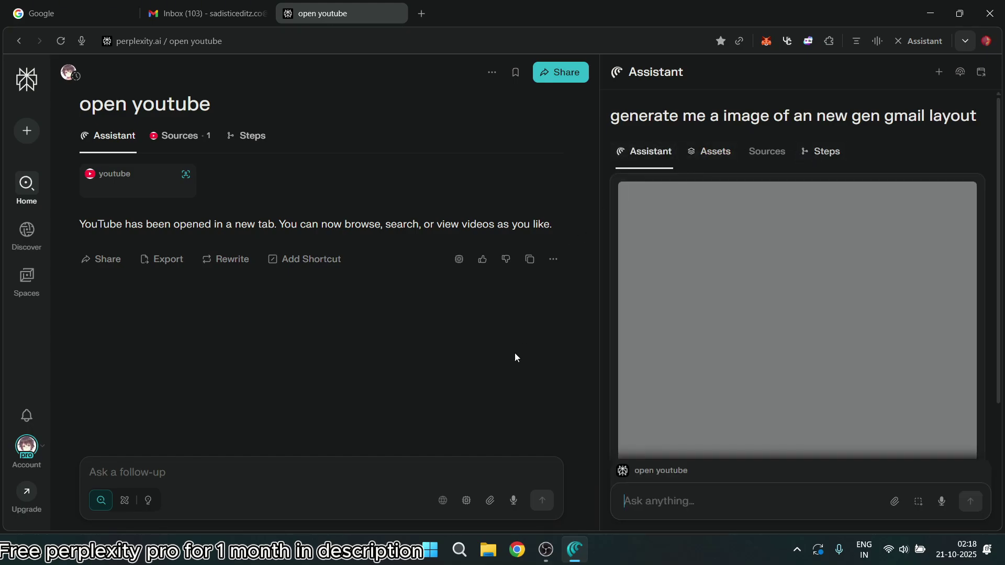
scroll(690, 331, up, 3)
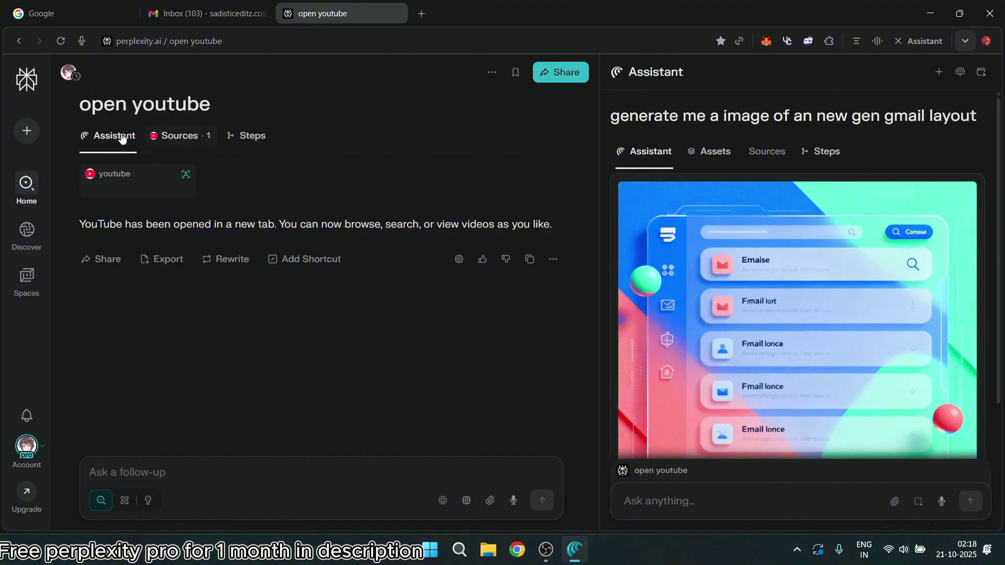
Review the sources and steps behind the "open youtube" answer, and look over the generated Gmail layout image beside it.
click(175, 137)
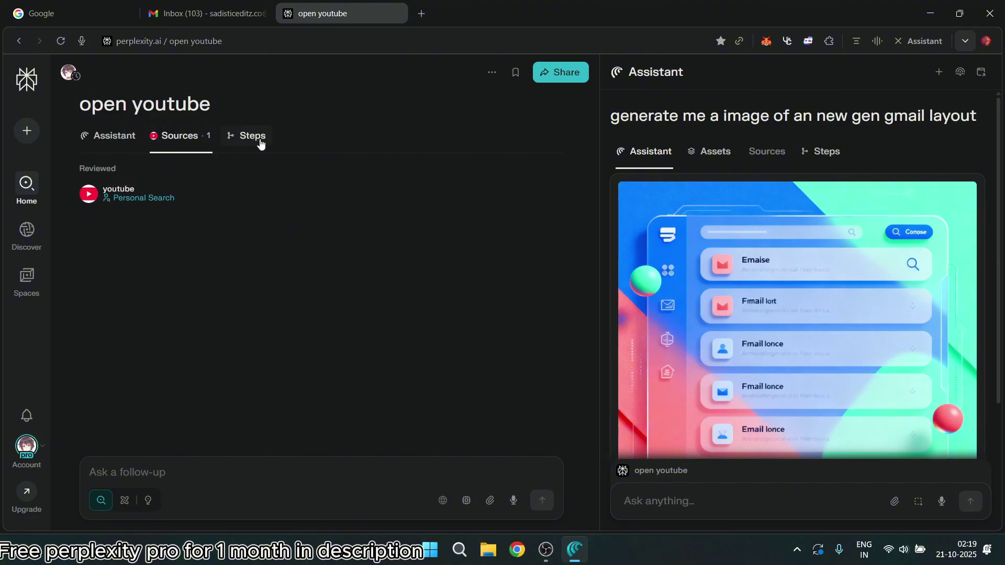
click(259, 140)
click(155, 141)
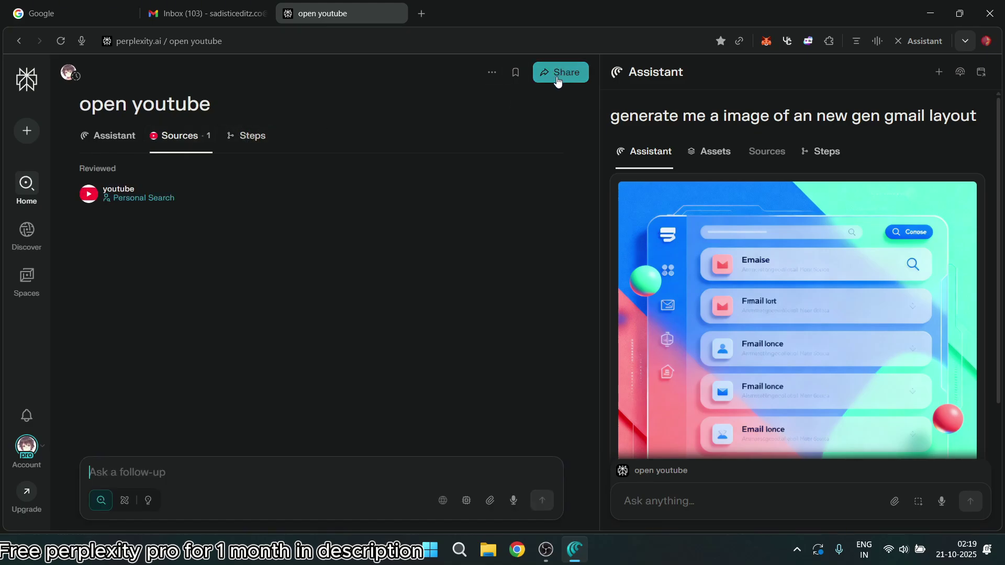
mouse_move(16, 202)
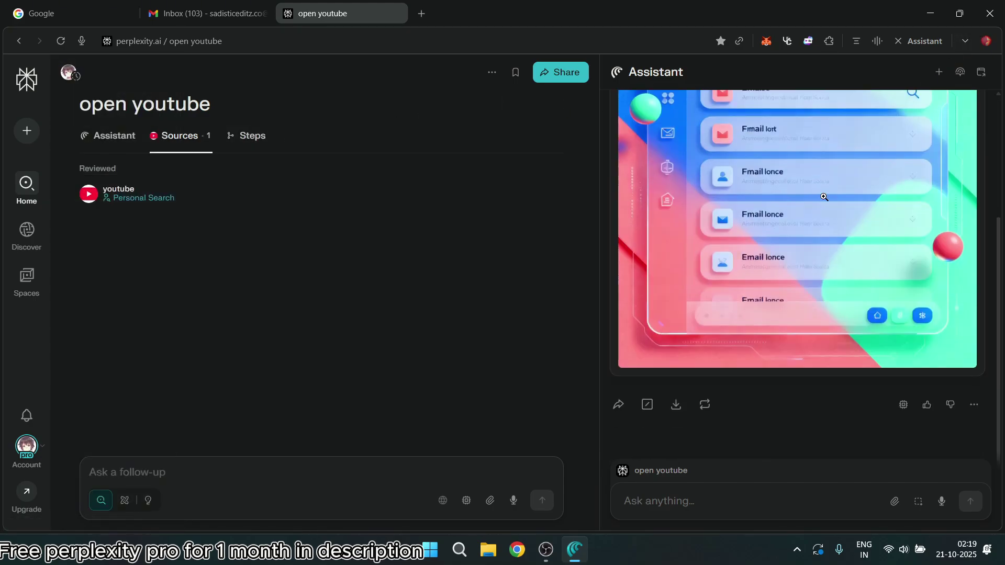
scroll(784, 262, down, 3)
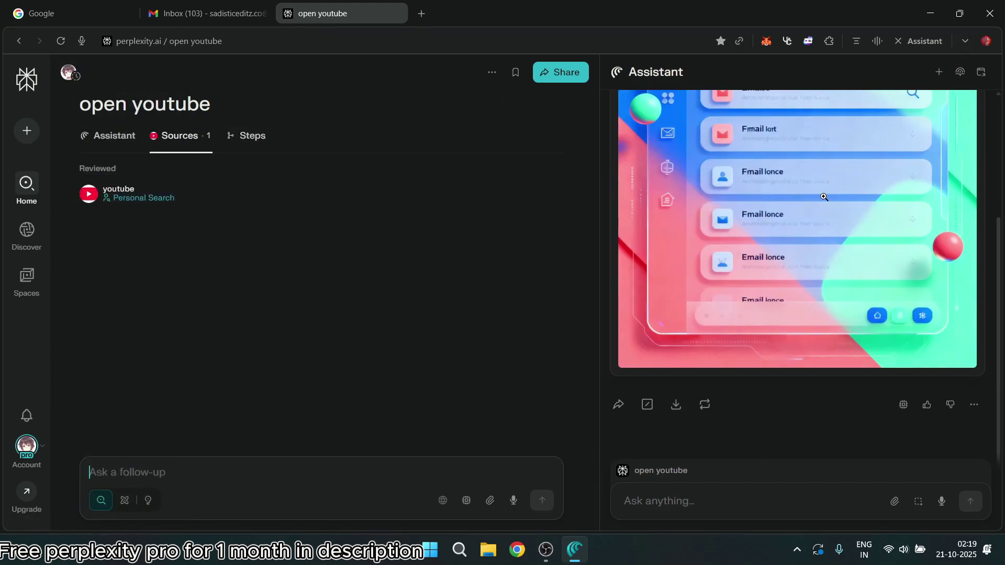
click(139, 508)
click(107, 137)
click(248, 145)
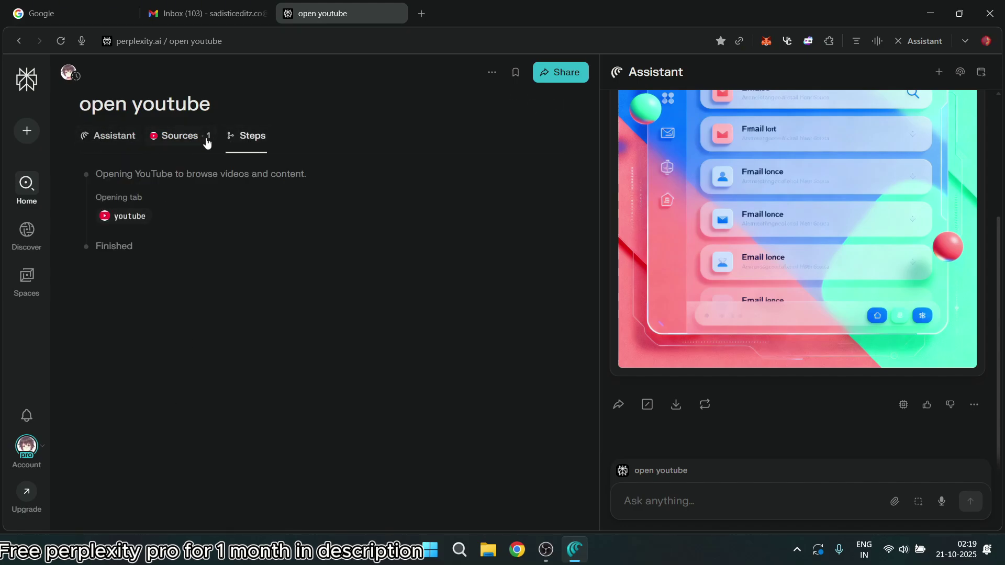